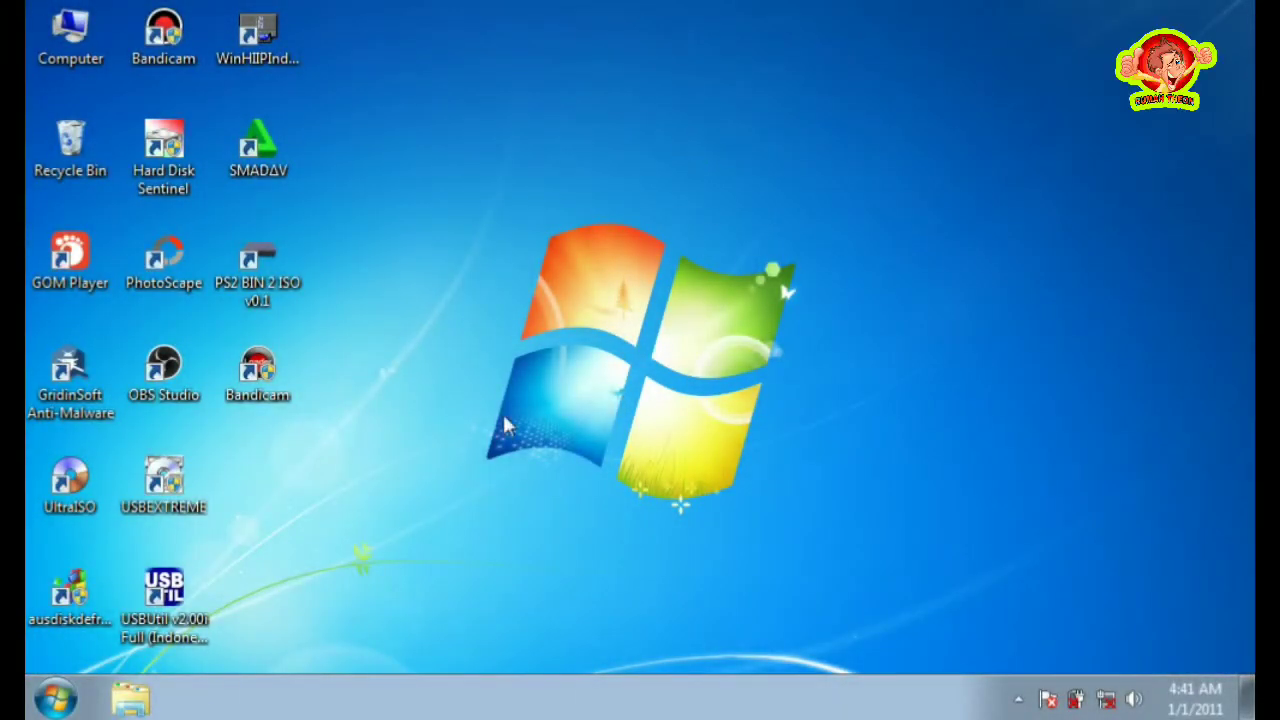
Open the Bahan folder on Local Disk (D:) in the file manager
click(131, 700)
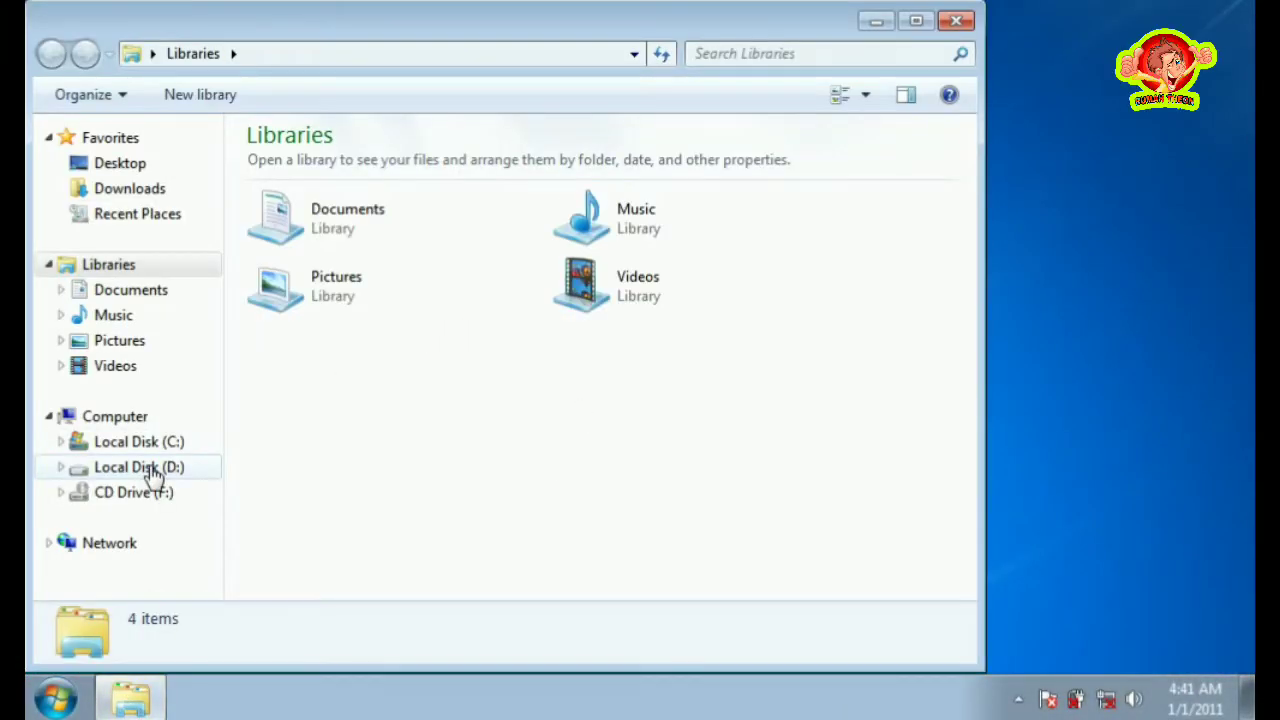
click(152, 470)
double_click(289, 165)
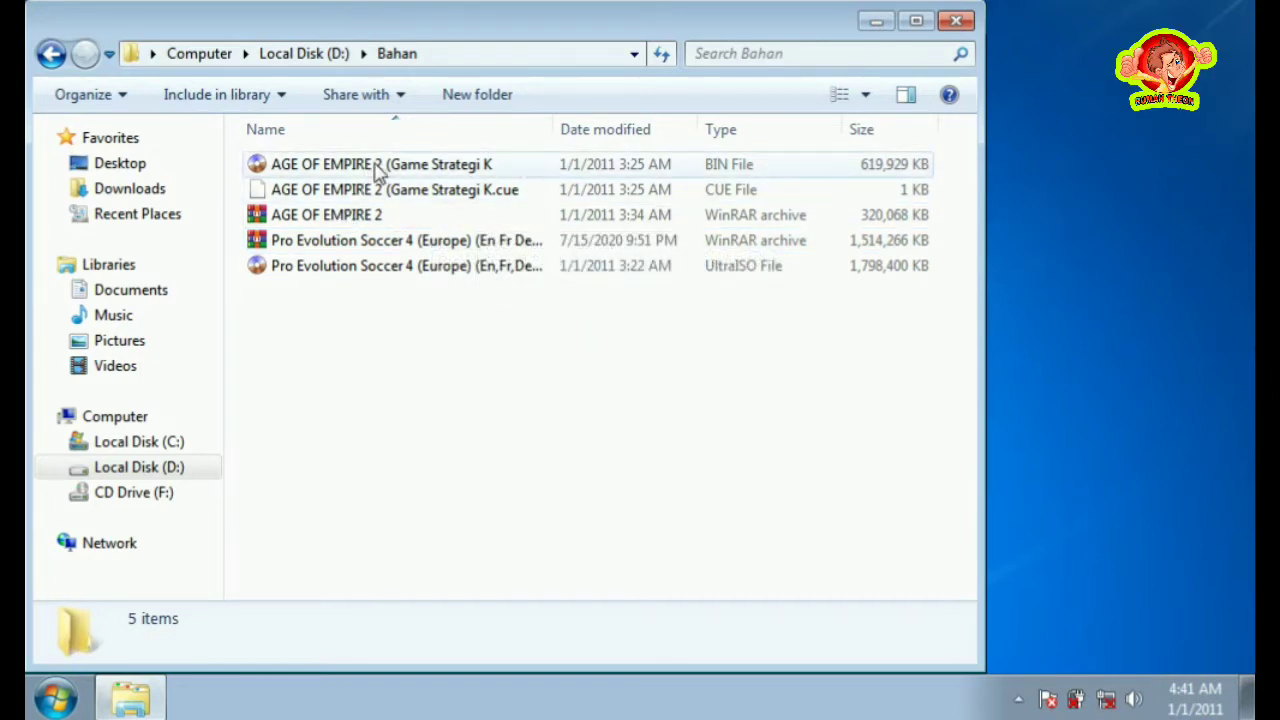
Examine the AGE OF EMPIRE 2 archive's extraction options and the game's BIN and CUE files
click(362, 217)
right_click(361, 217)
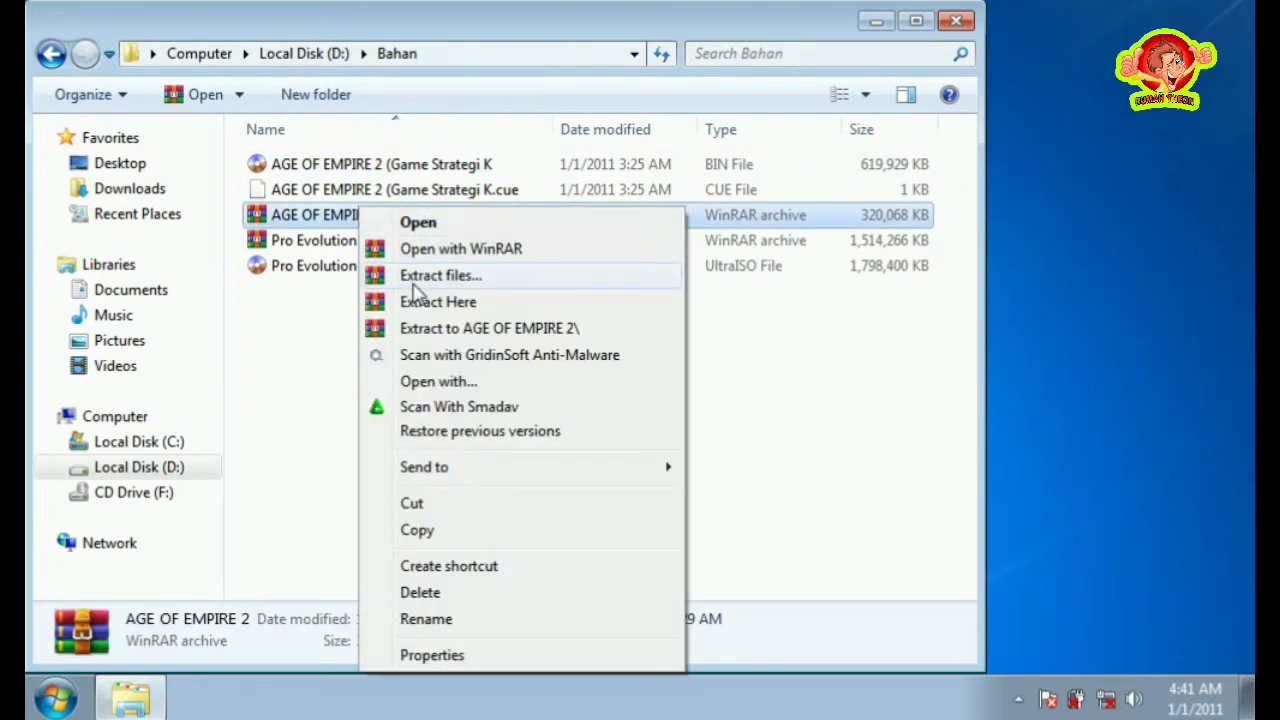
click(340, 328)
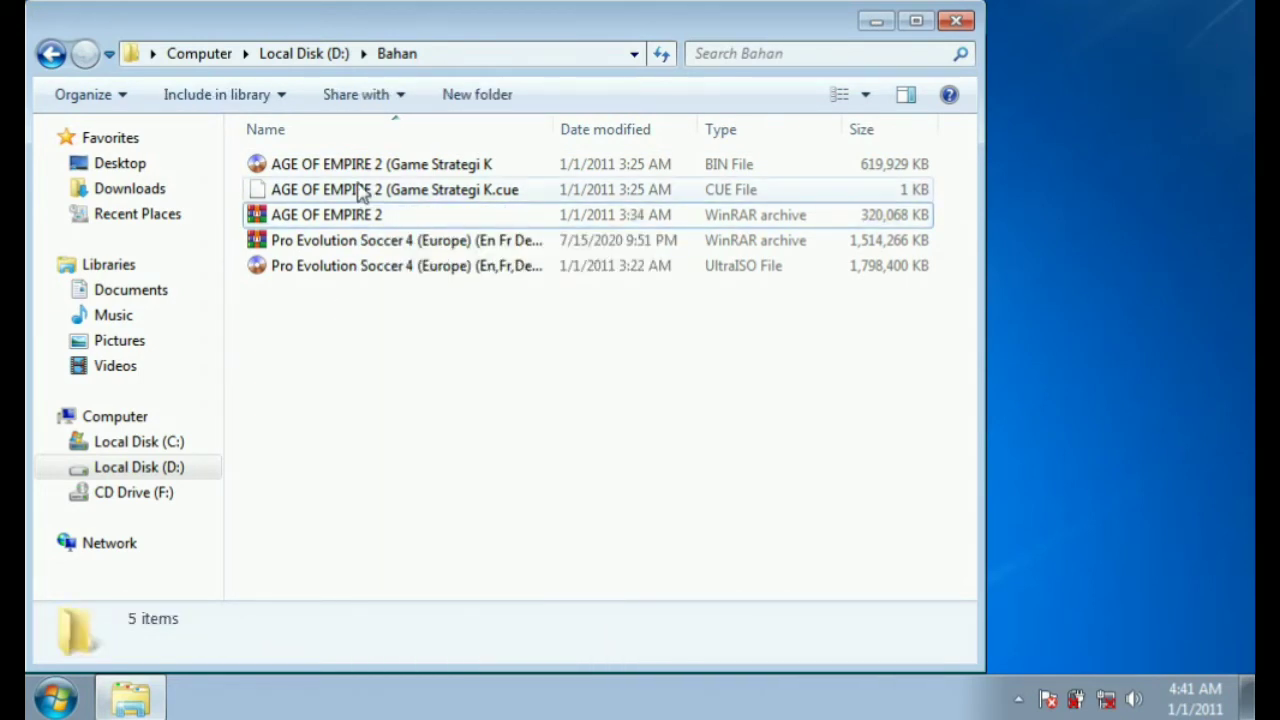
drag(935, 197, 920, 171)
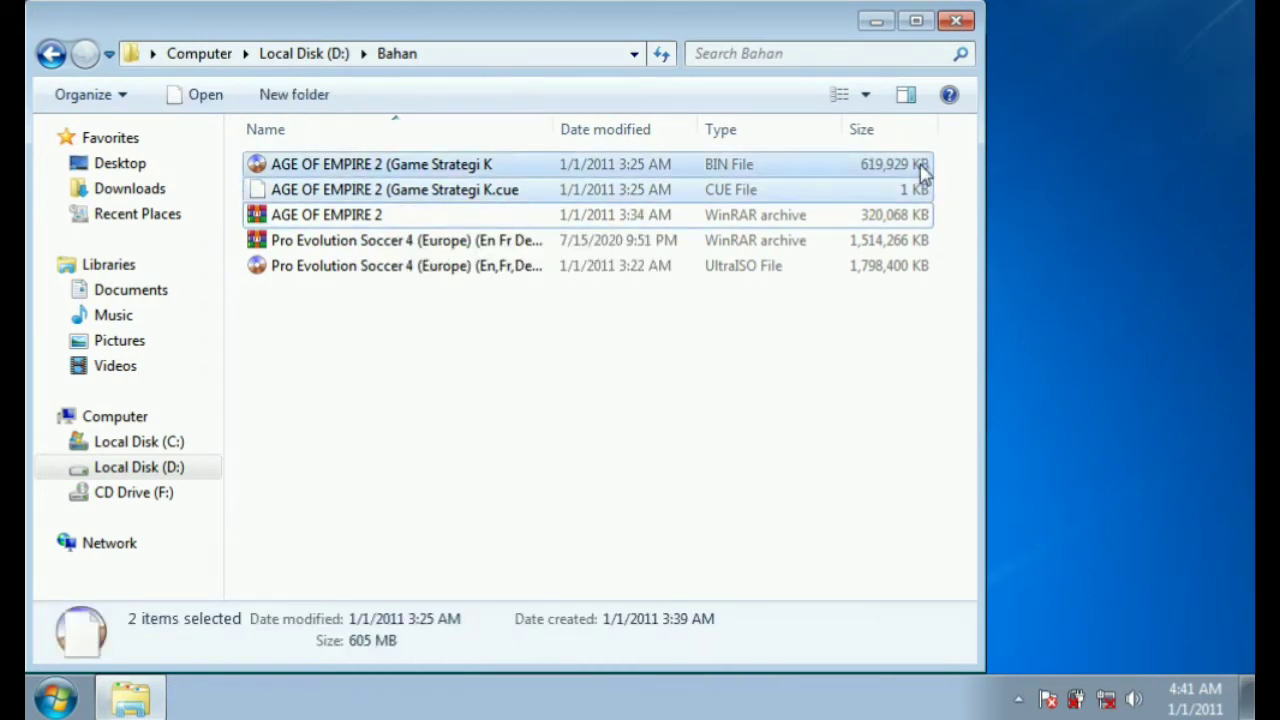
click(960, 173)
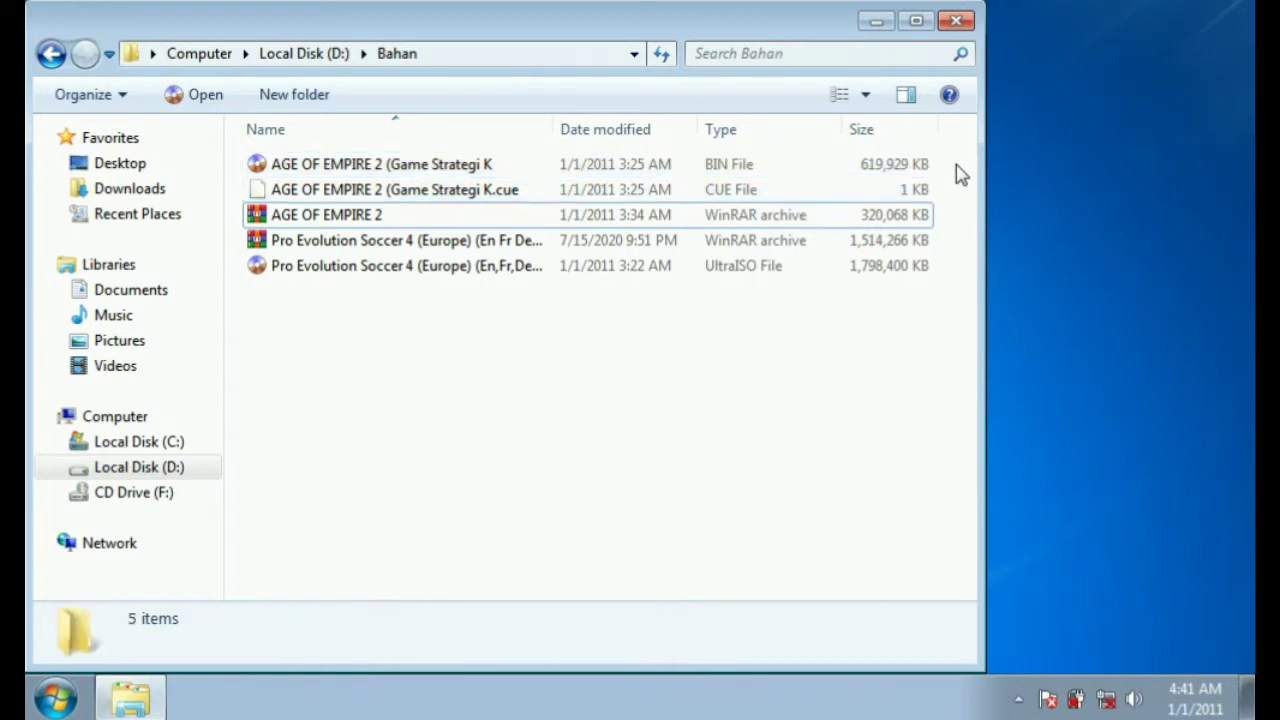
click(436, 166)
click(433, 196)
click(430, 166)
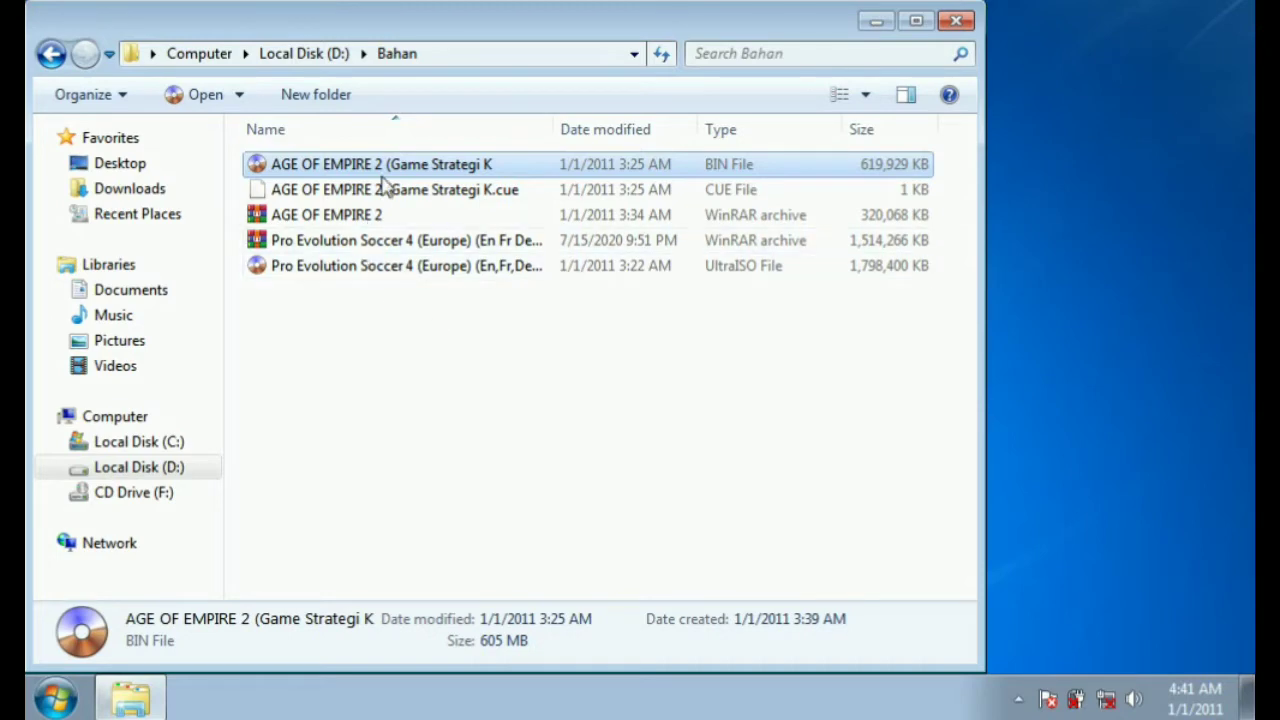
Minimize the folder window and move the PS2 BIN 2 ISO v0.1 shortcut to an empty area of the desktop
click(874, 21)
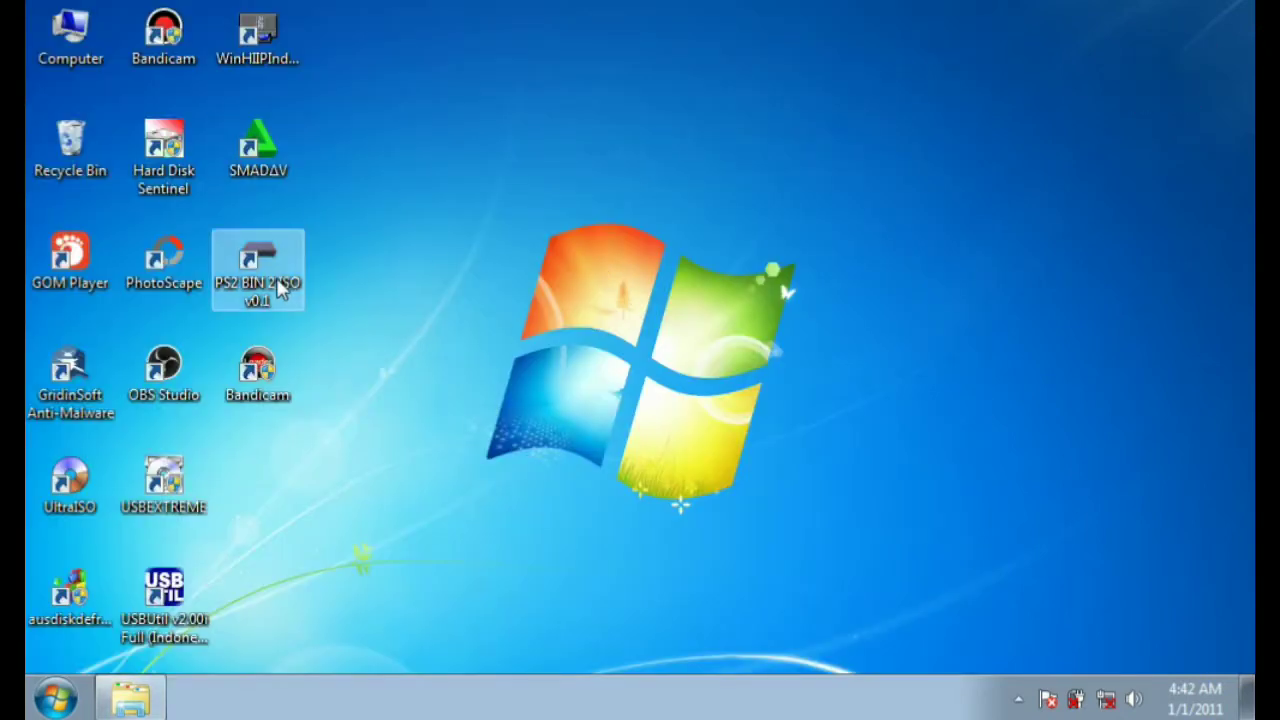
drag(282, 288, 735, 170)
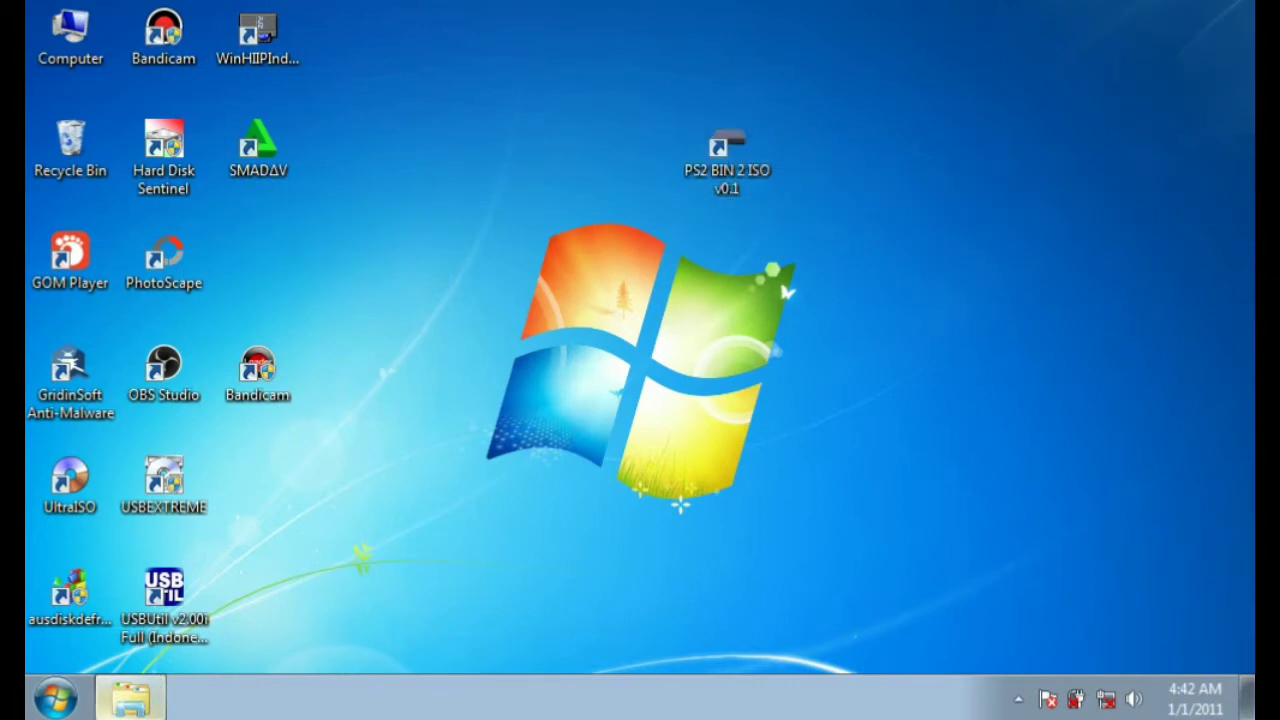
Bring back the folder window and view the Net Framwork 4.6 folder under SOFTWARE DAN LAIN2, Software PS2 on Local Disk (D:)
click(126, 700)
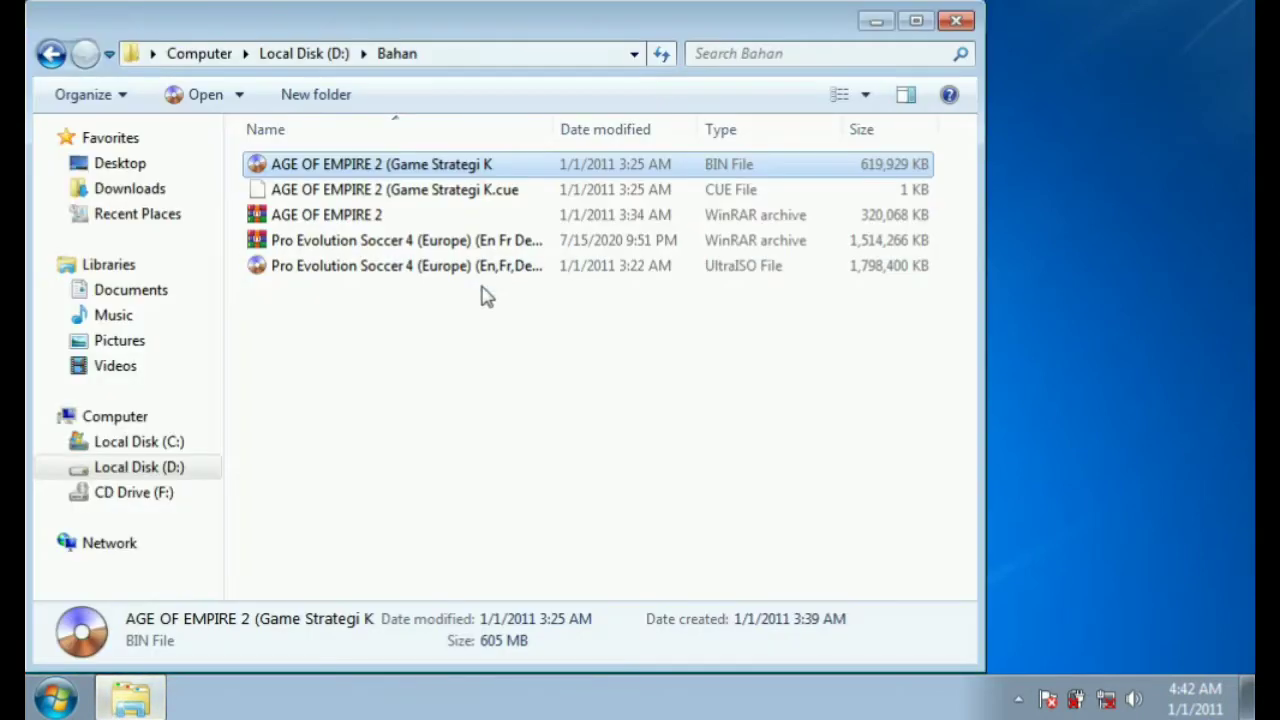
click(52, 55)
click(52, 55)
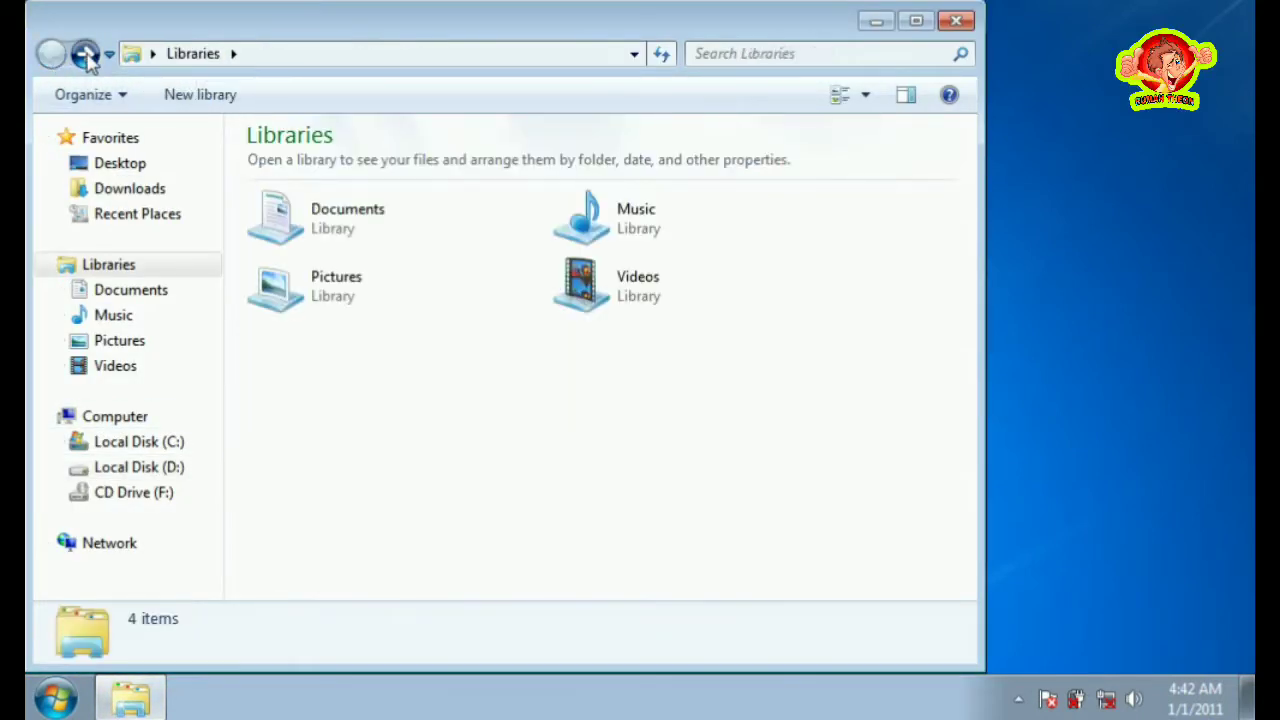
click(84, 53)
double_click(306, 344)
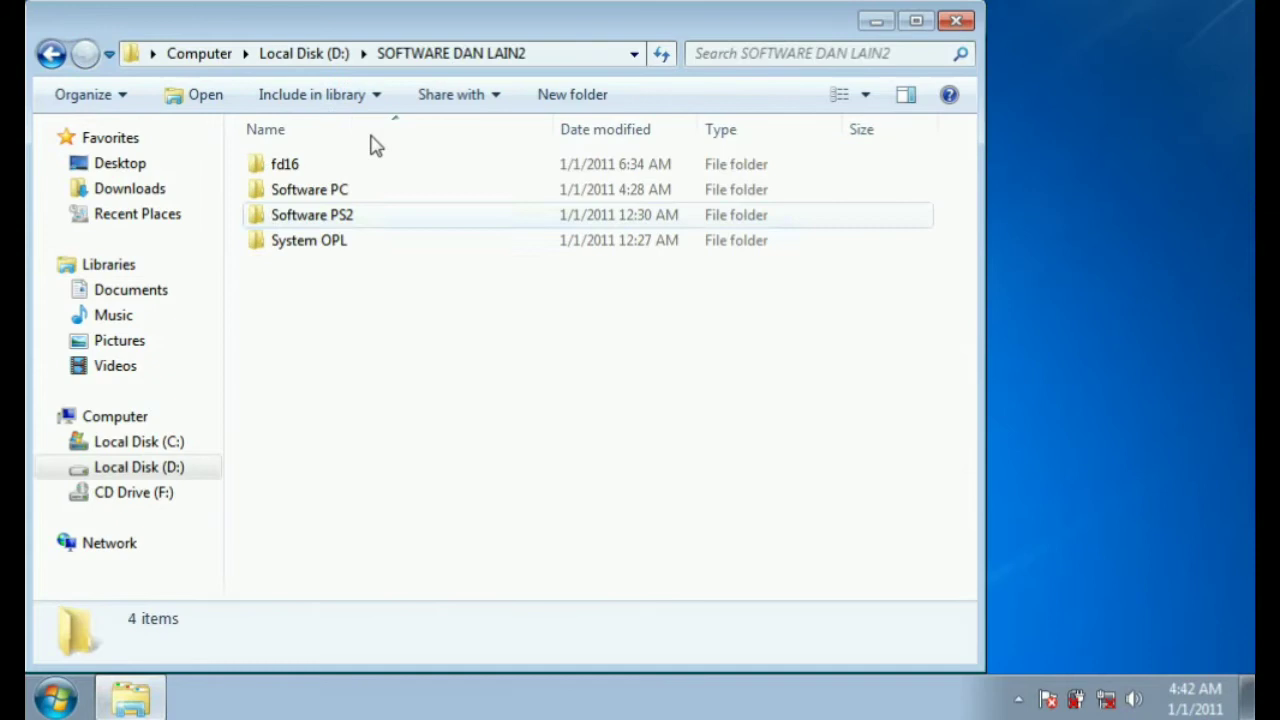
double_click(338, 222)
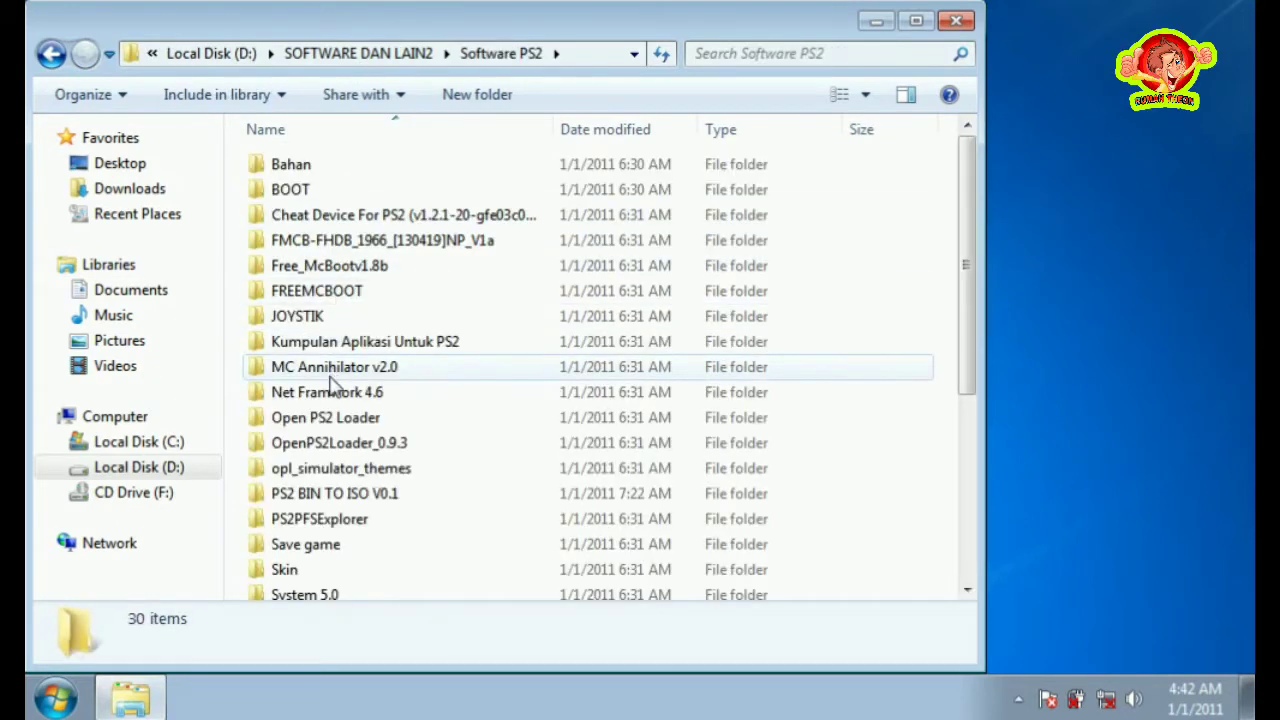
double_click(340, 396)
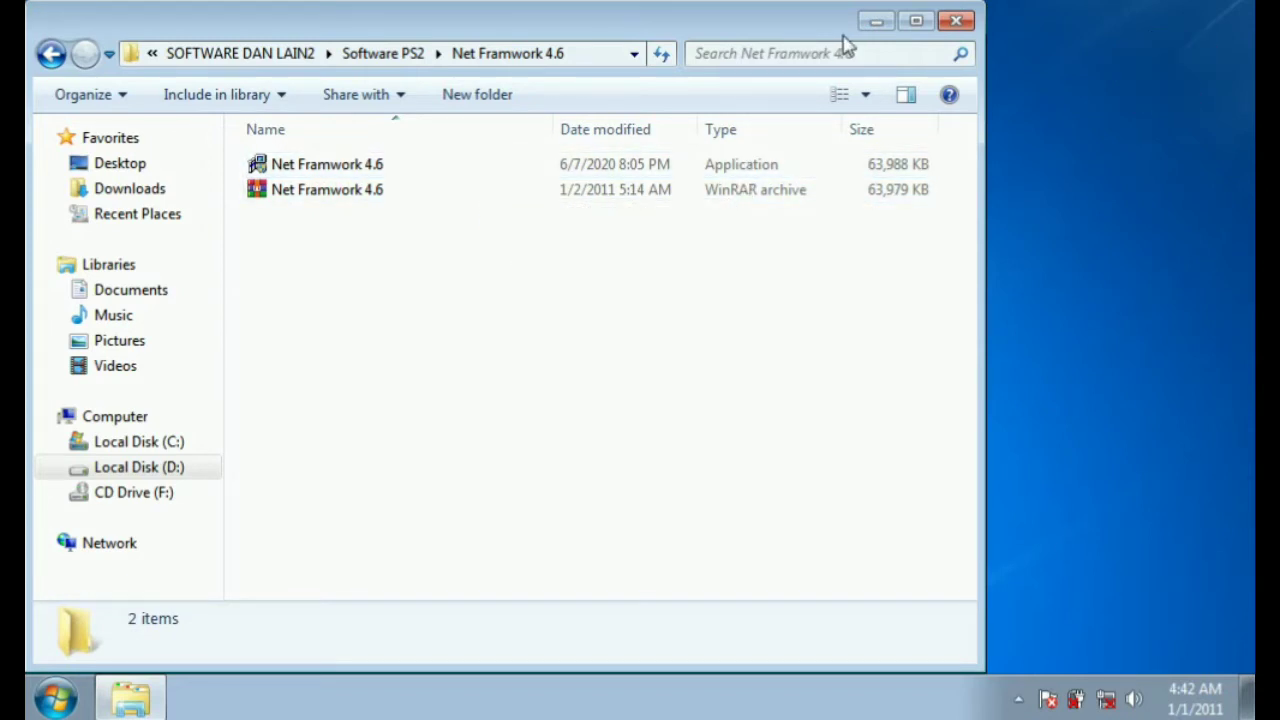
Return to the Bahan folder on Local Disk (D:), check the AGE OF EMPIRE 2 BIN and CUE files, and minimize the window
click(203, 466)
double_click(290, 166)
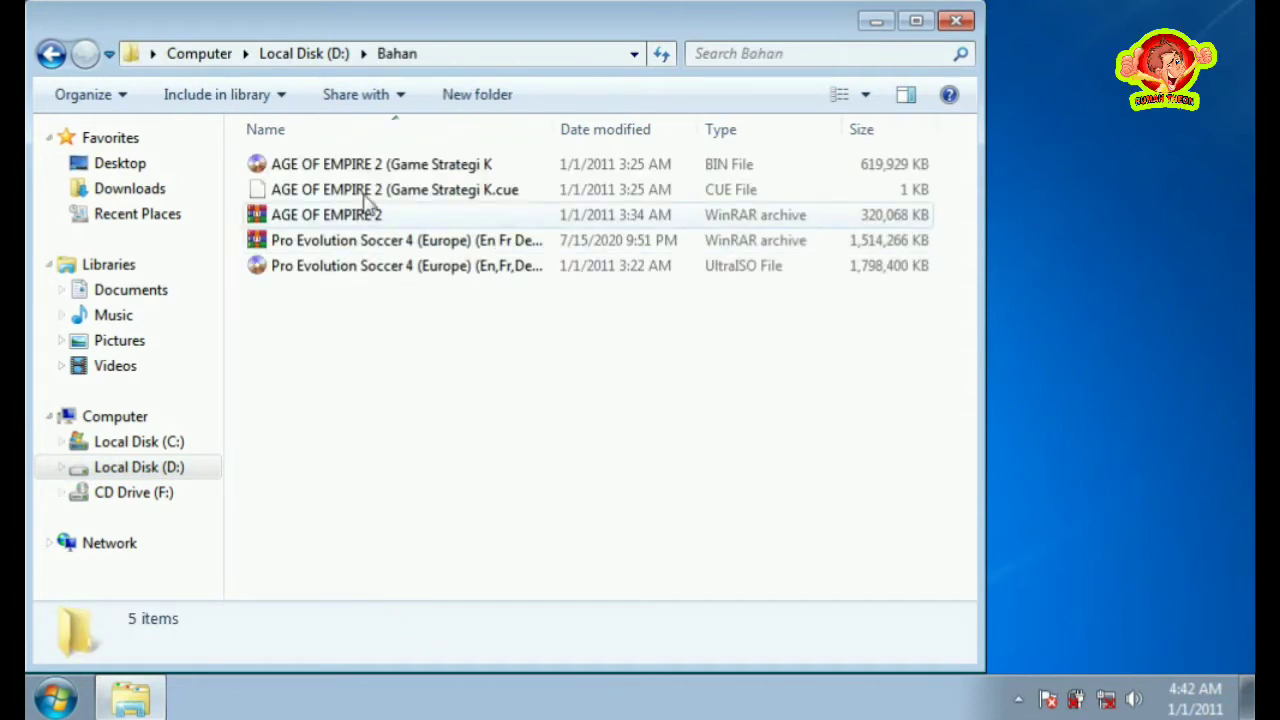
click(391, 164)
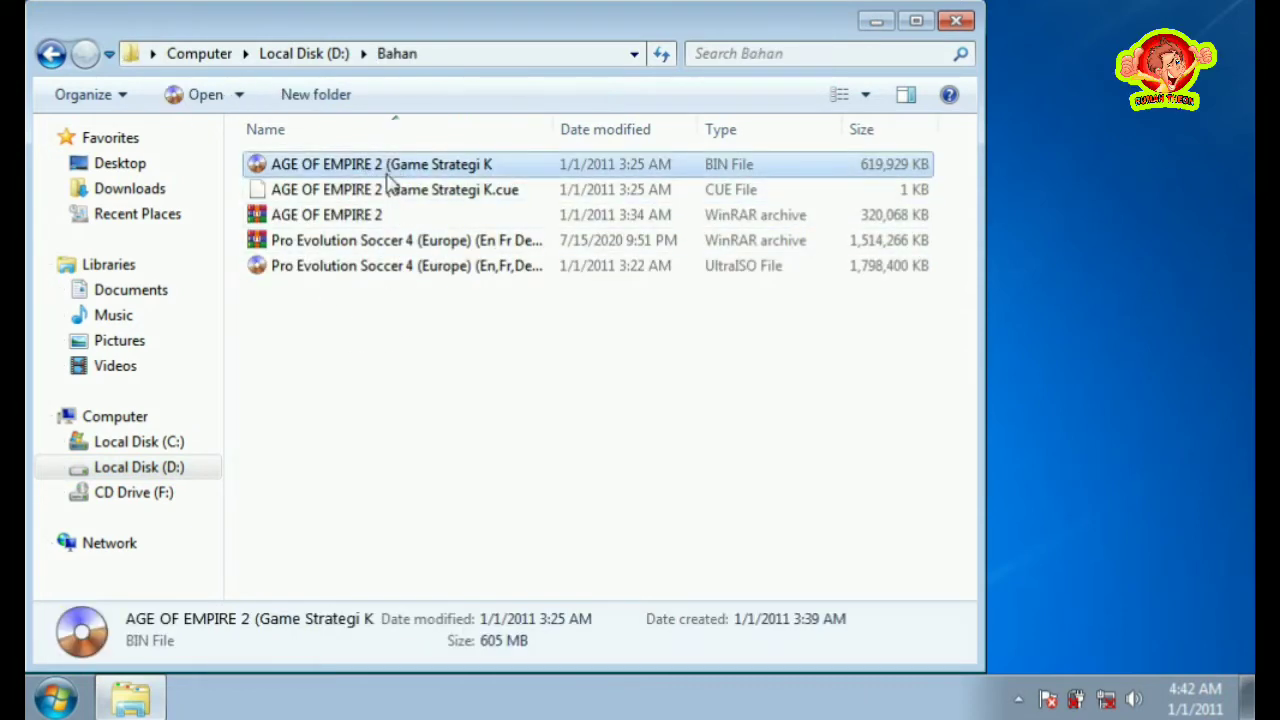
click(391, 189)
click(388, 166)
click(875, 20)
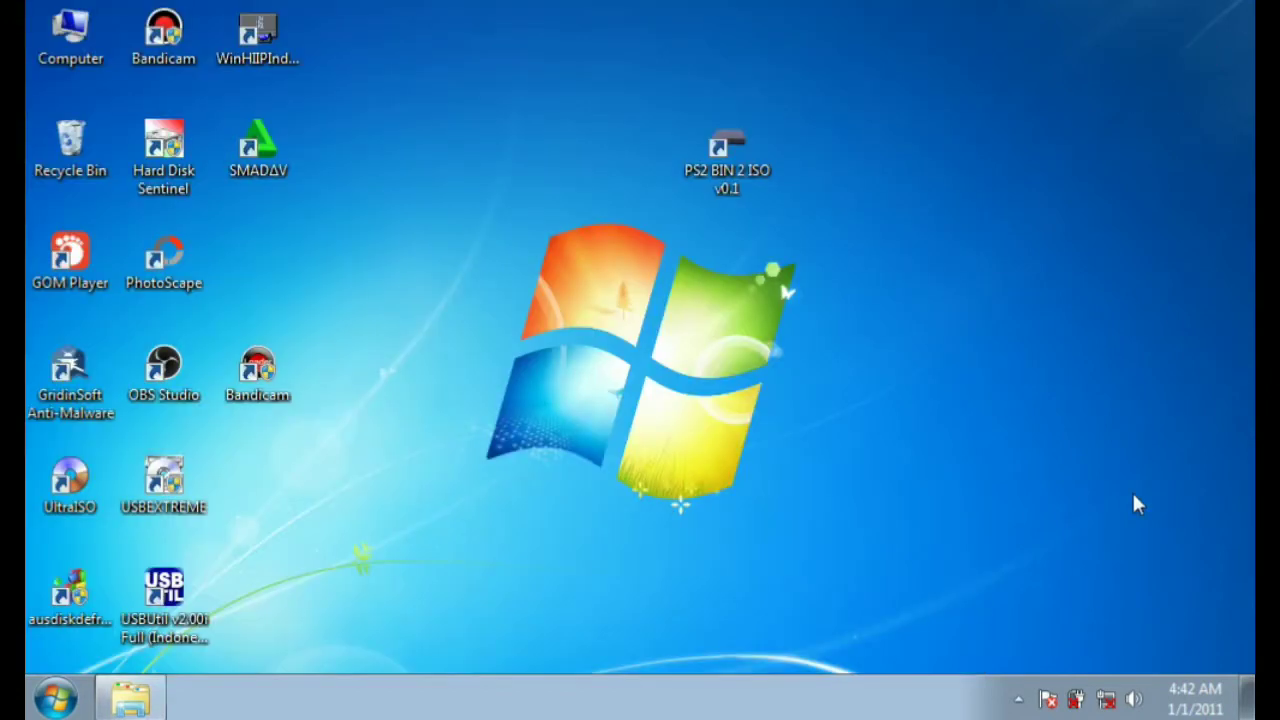
Launch PS2 BIN 2 ISO v0.1 from its desktop shortcut and move its window slightly higher on the desktop
click(724, 168)
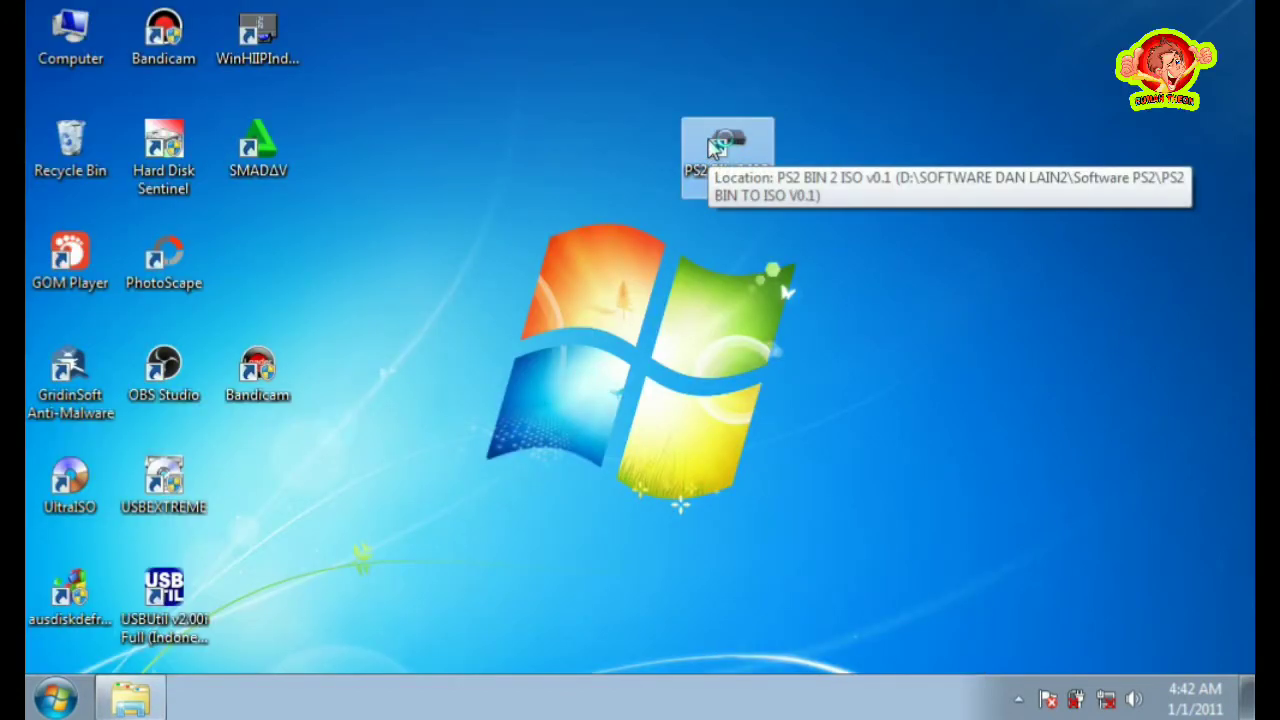
double_click(742, 182)
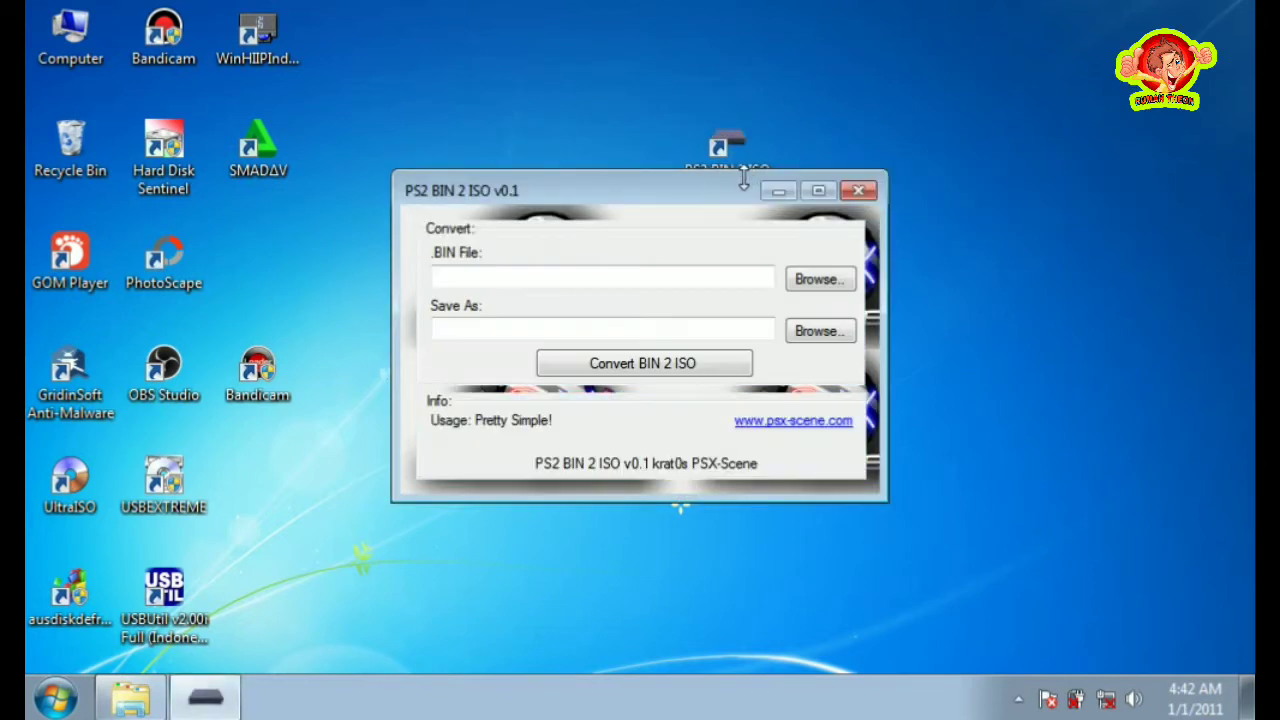
drag(612, 205, 588, 150)
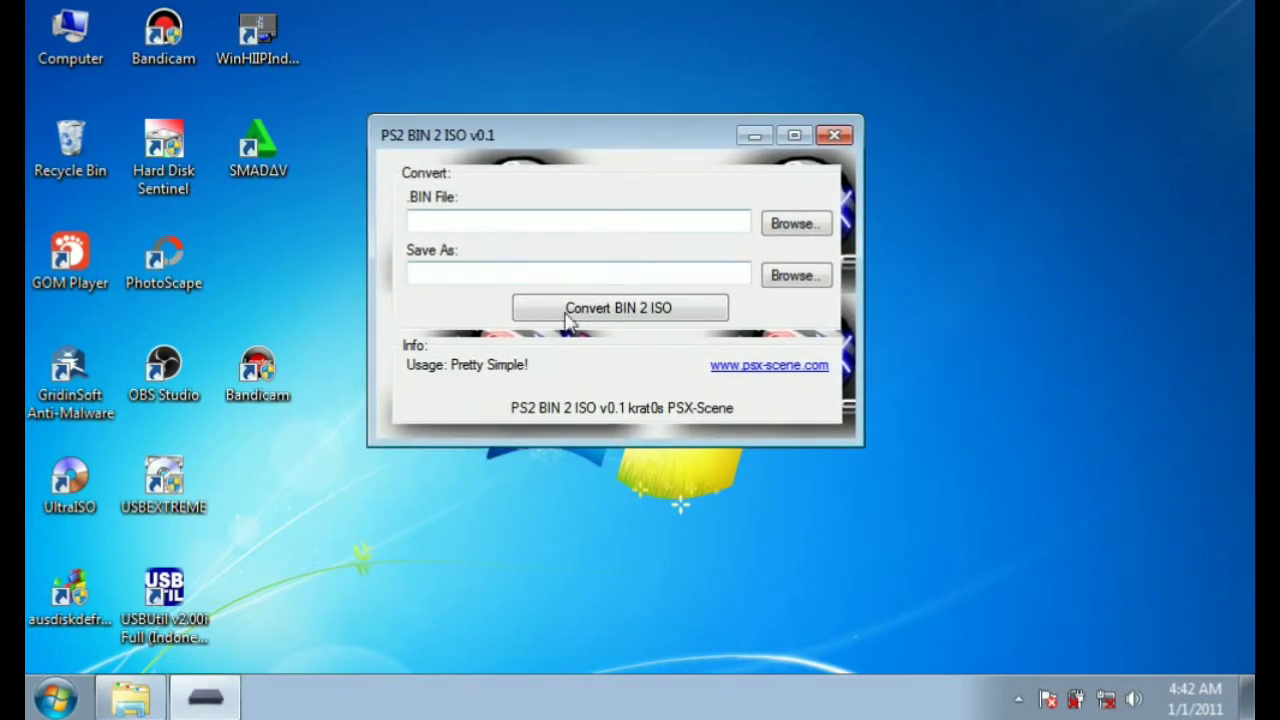
Check where the source BIN file is stored by reopening Bahan from Local Disk (D:), and return to the converter
click(128, 700)
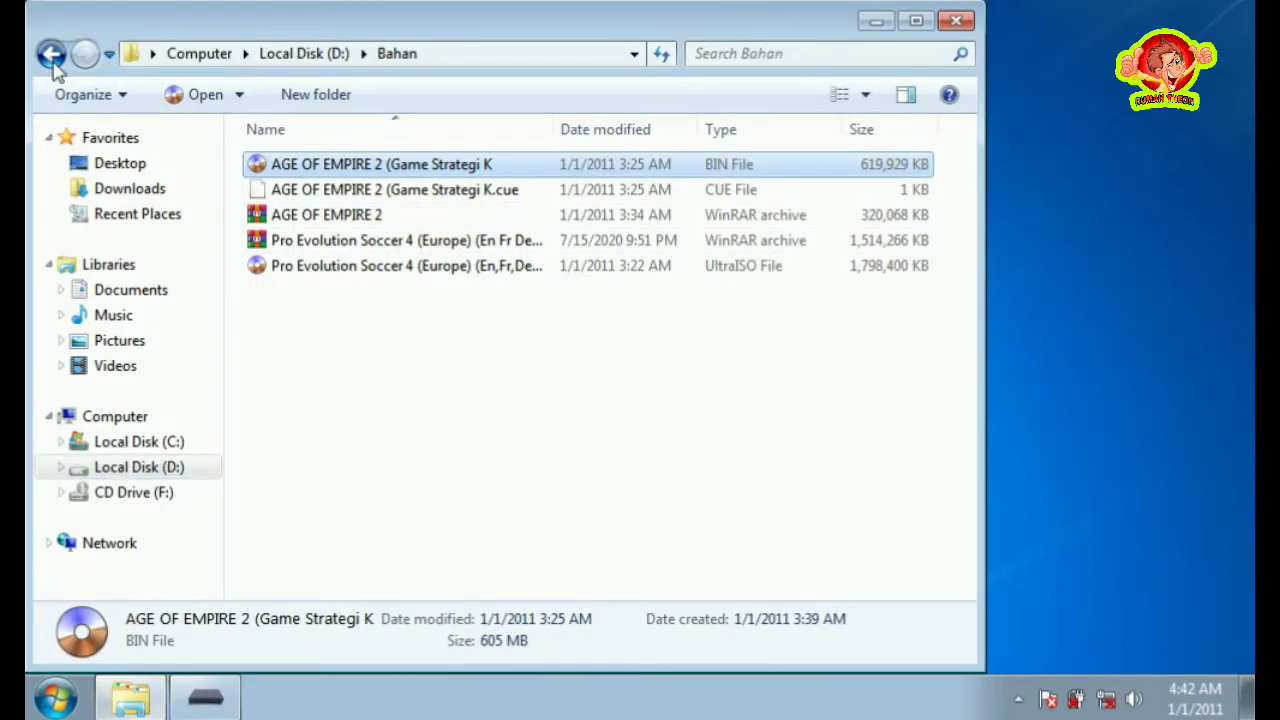
click(50, 53)
double_click(285, 174)
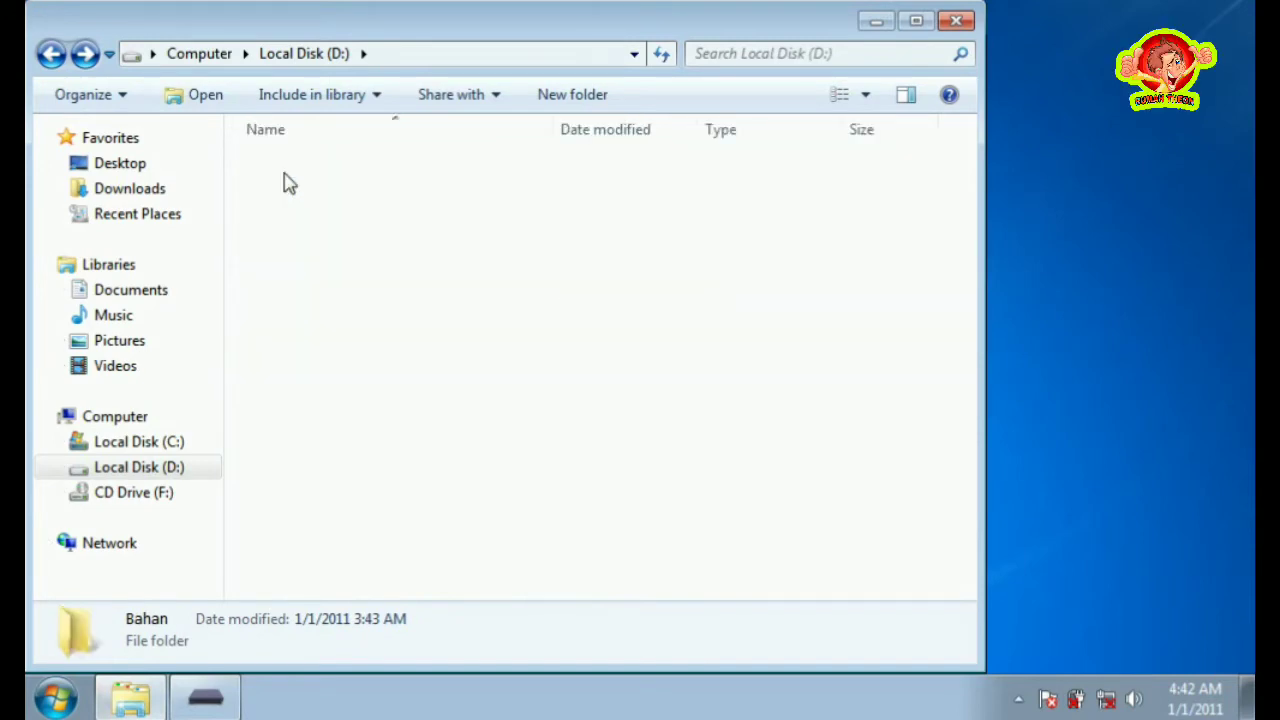
click(875, 24)
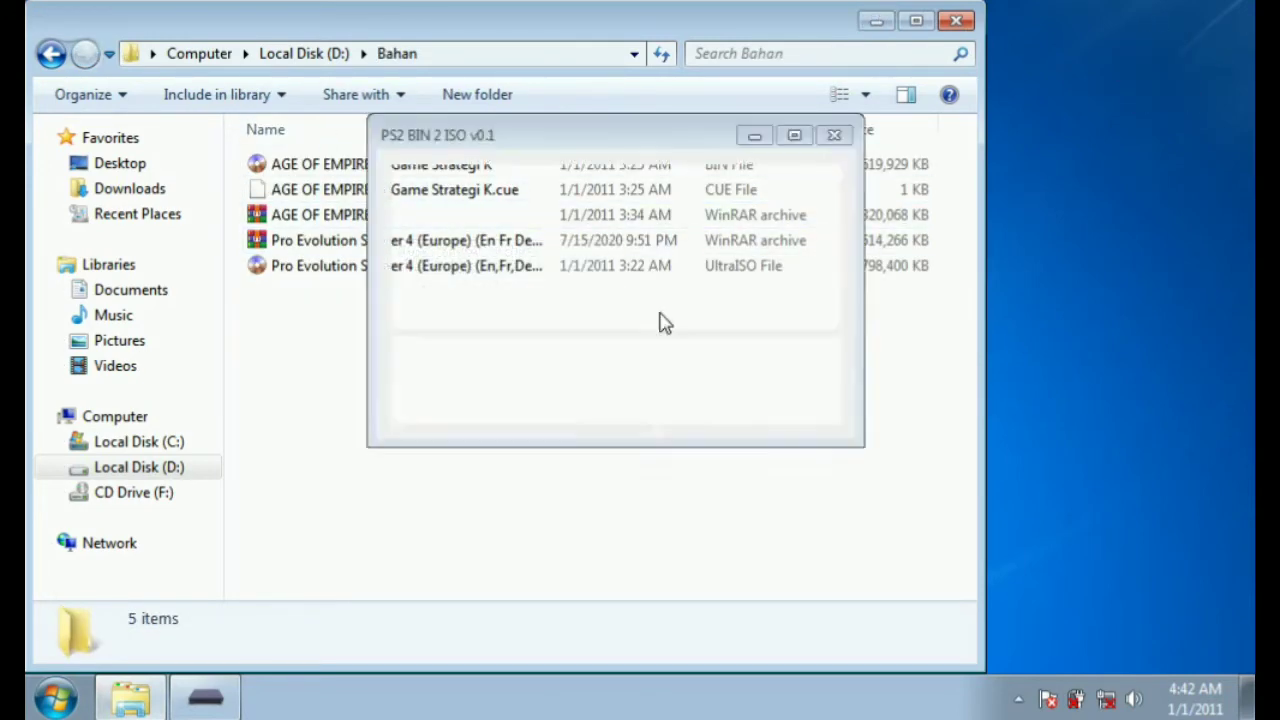
Load the AGE OF EMPIRE 2 (Game Strategi K BIN file from D:\Bahan as the conversion source
click(790, 224)
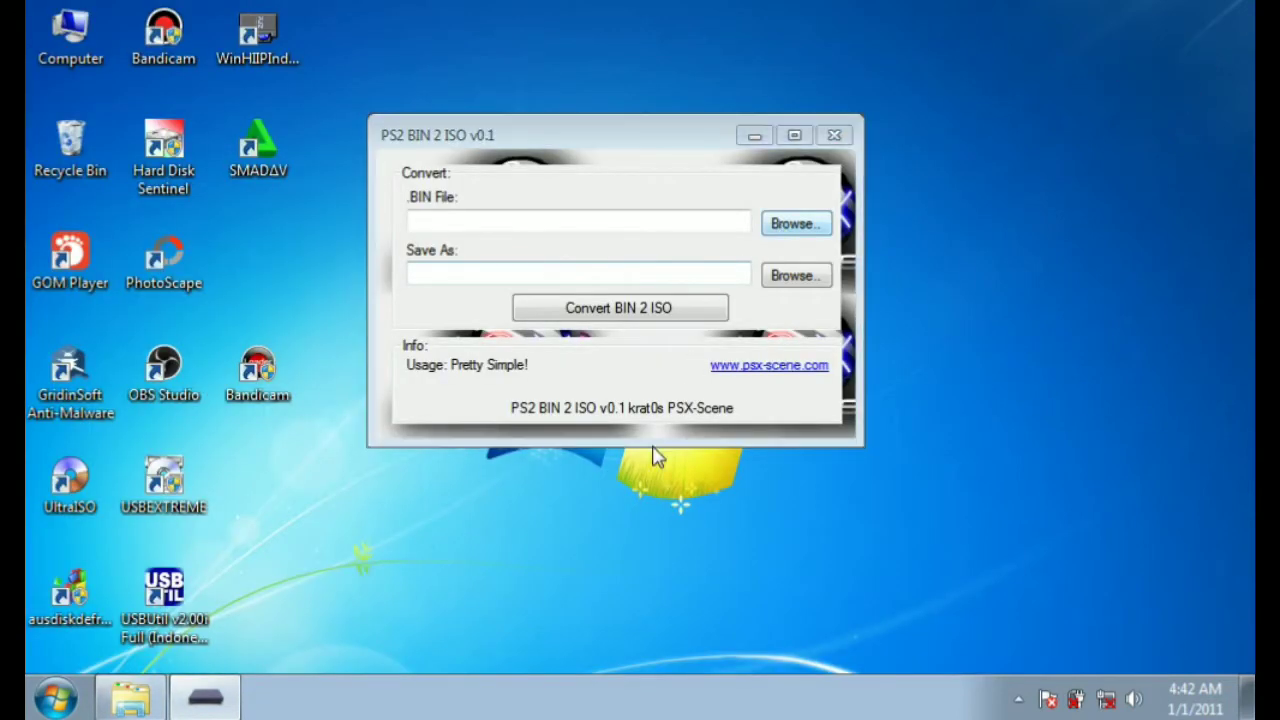
click(794, 224)
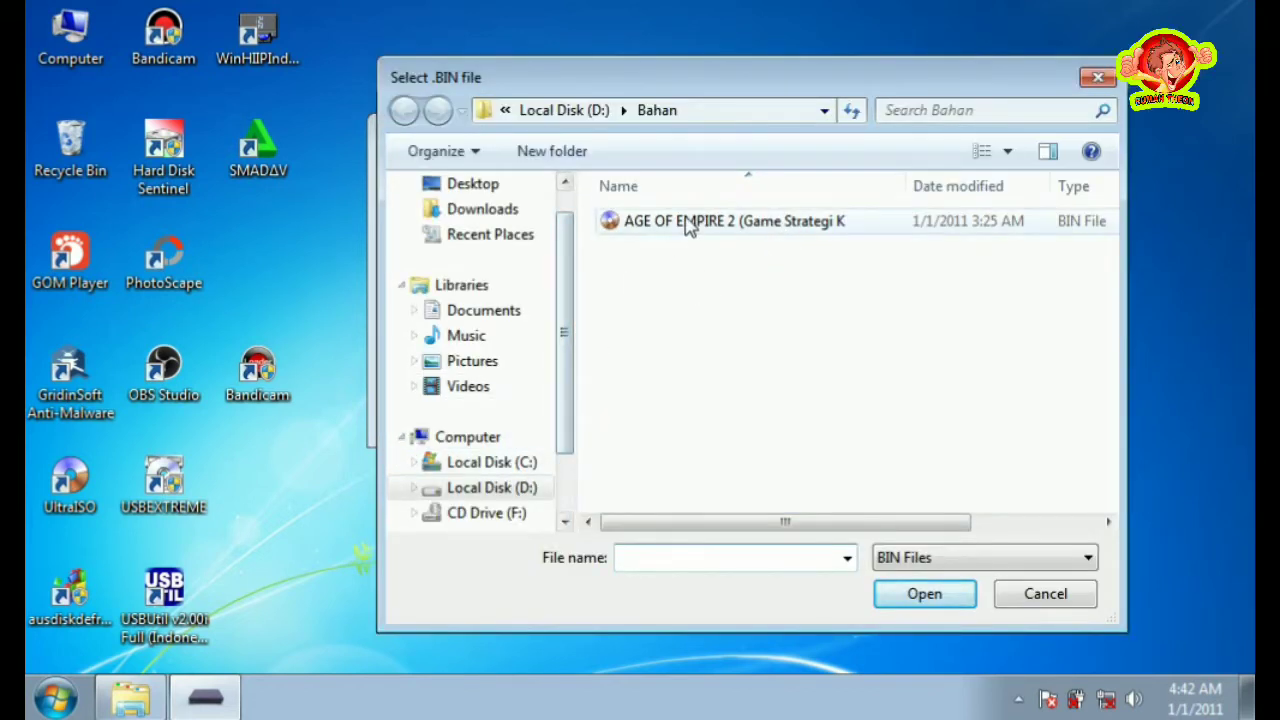
click(500, 490)
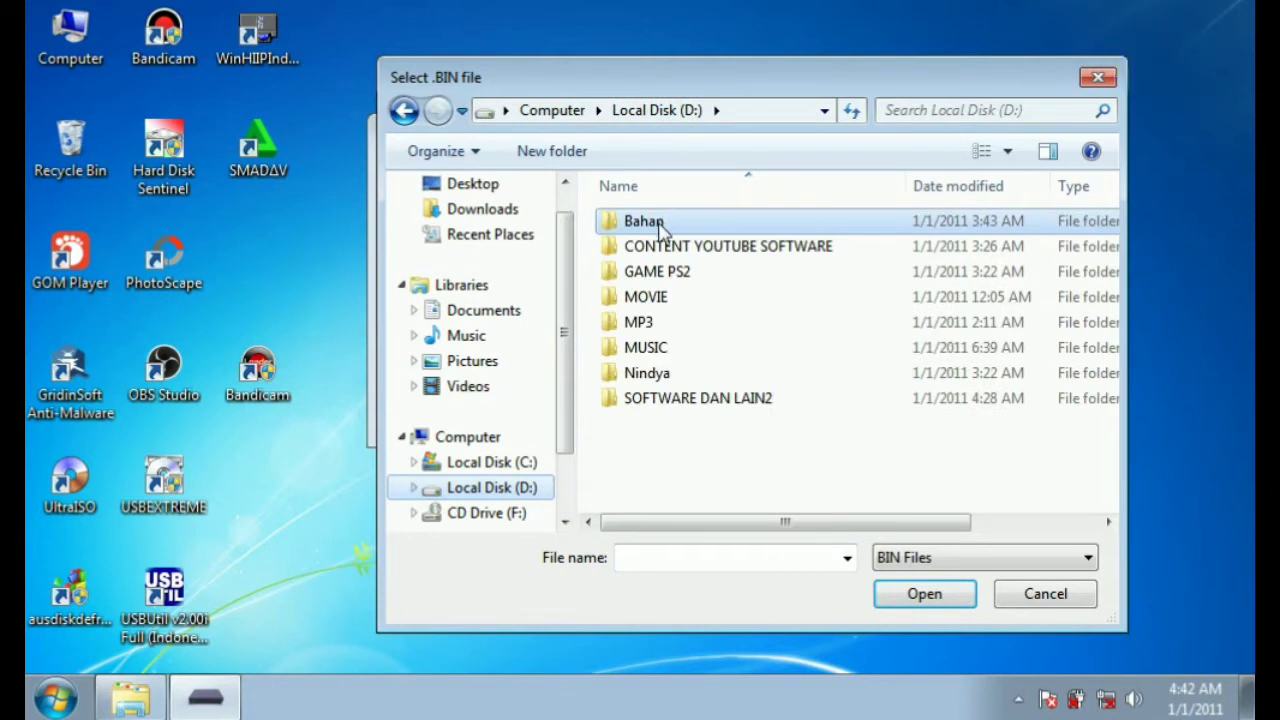
double_click(663, 221)
click(665, 228)
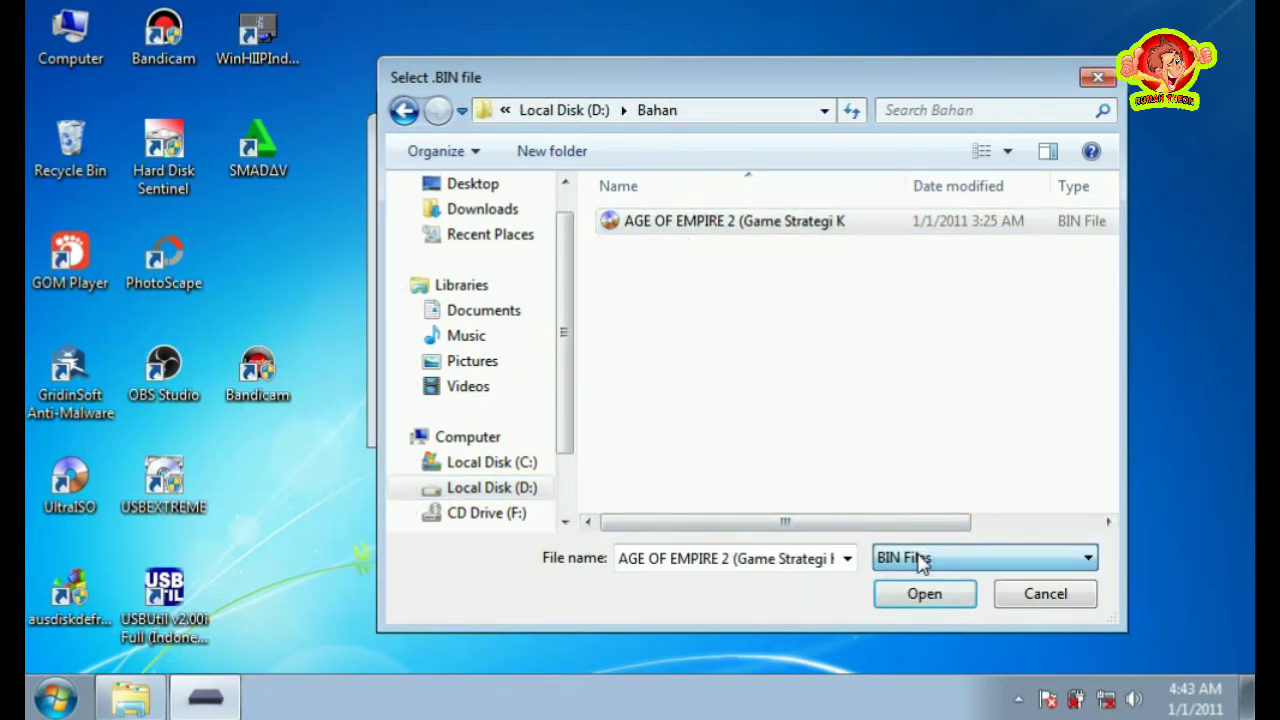
click(922, 600)
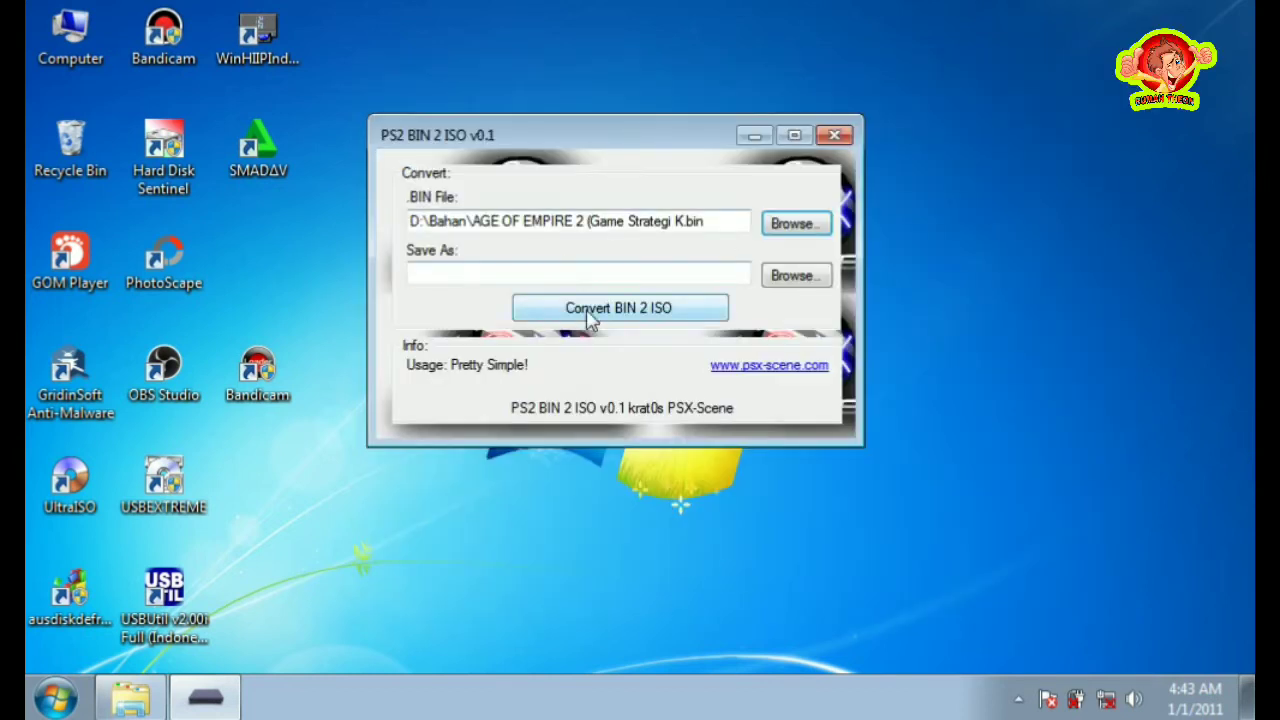
Choose the Bahan folder on Local Disk (D:) as the save location for the converted ISO
click(792, 285)
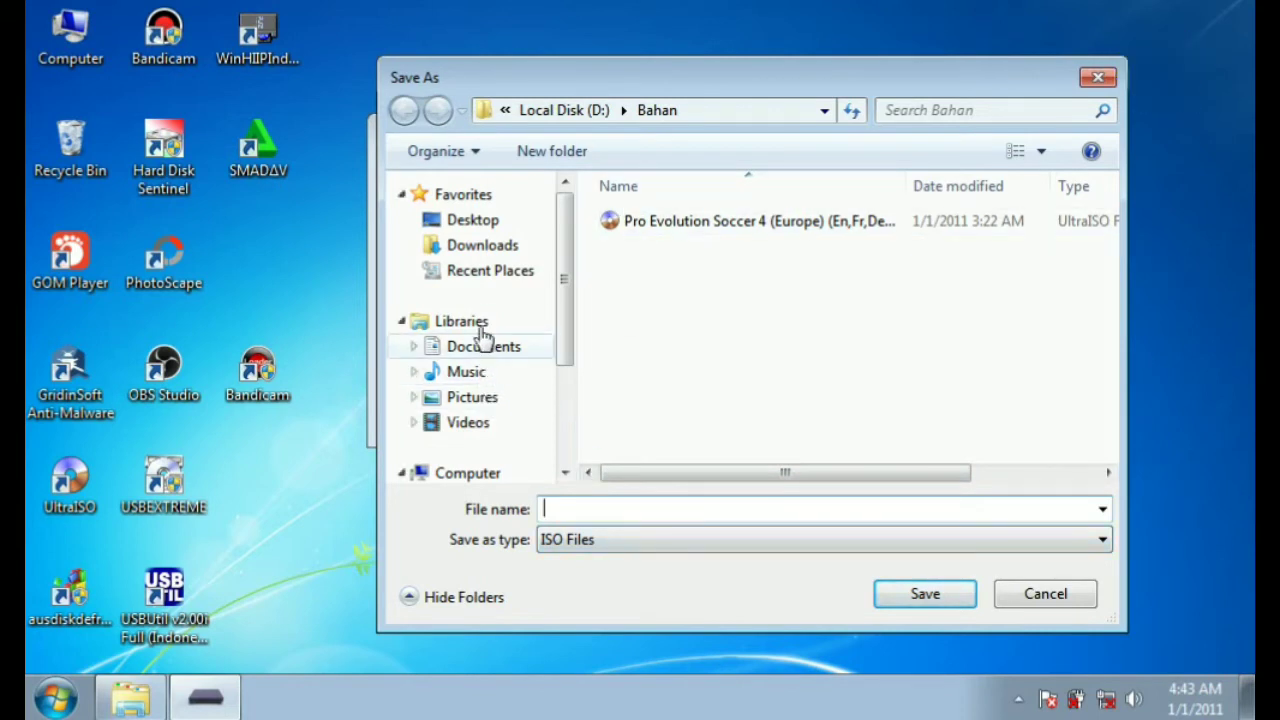
drag(563, 286, 563, 378)
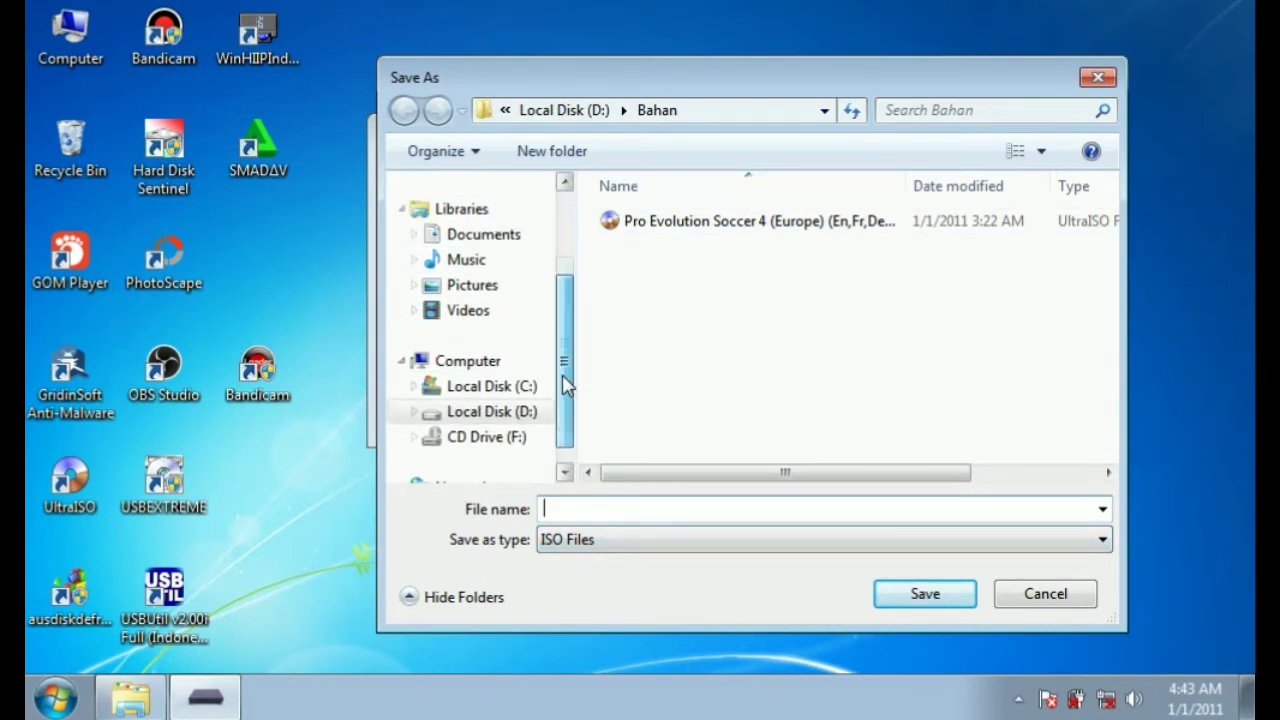
click(495, 412)
double_click(608, 216)
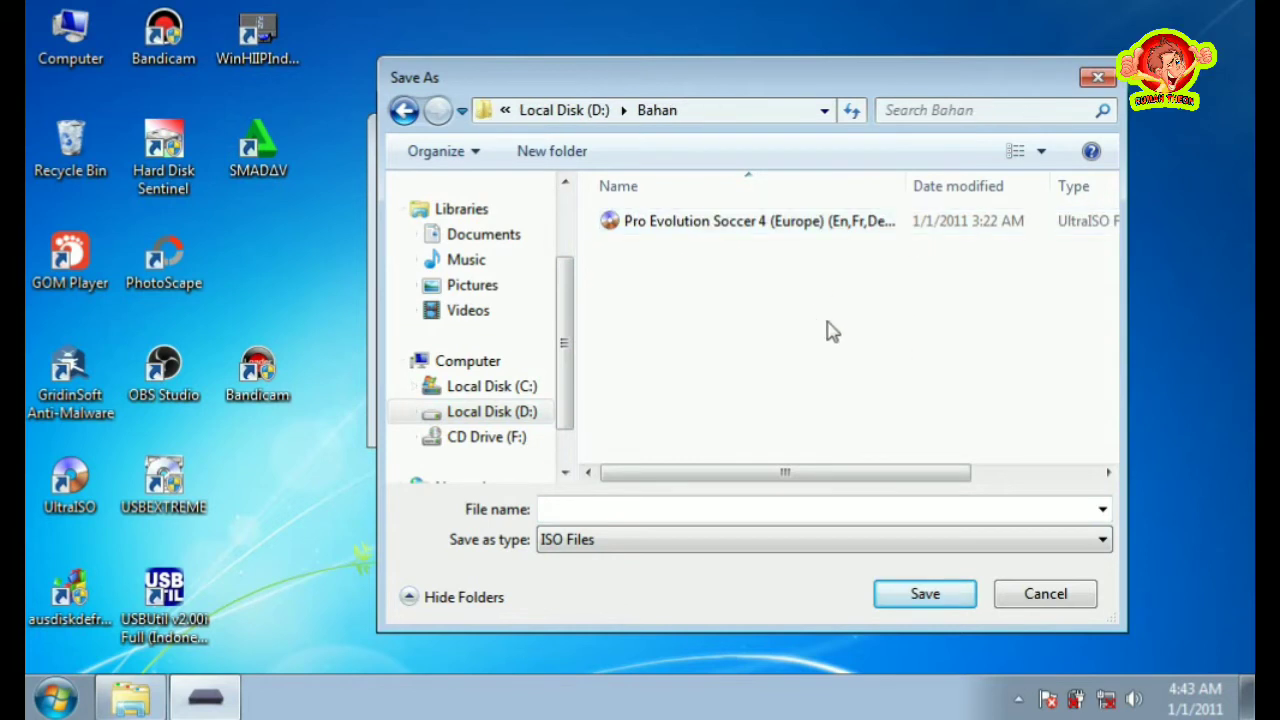
click(755, 508)
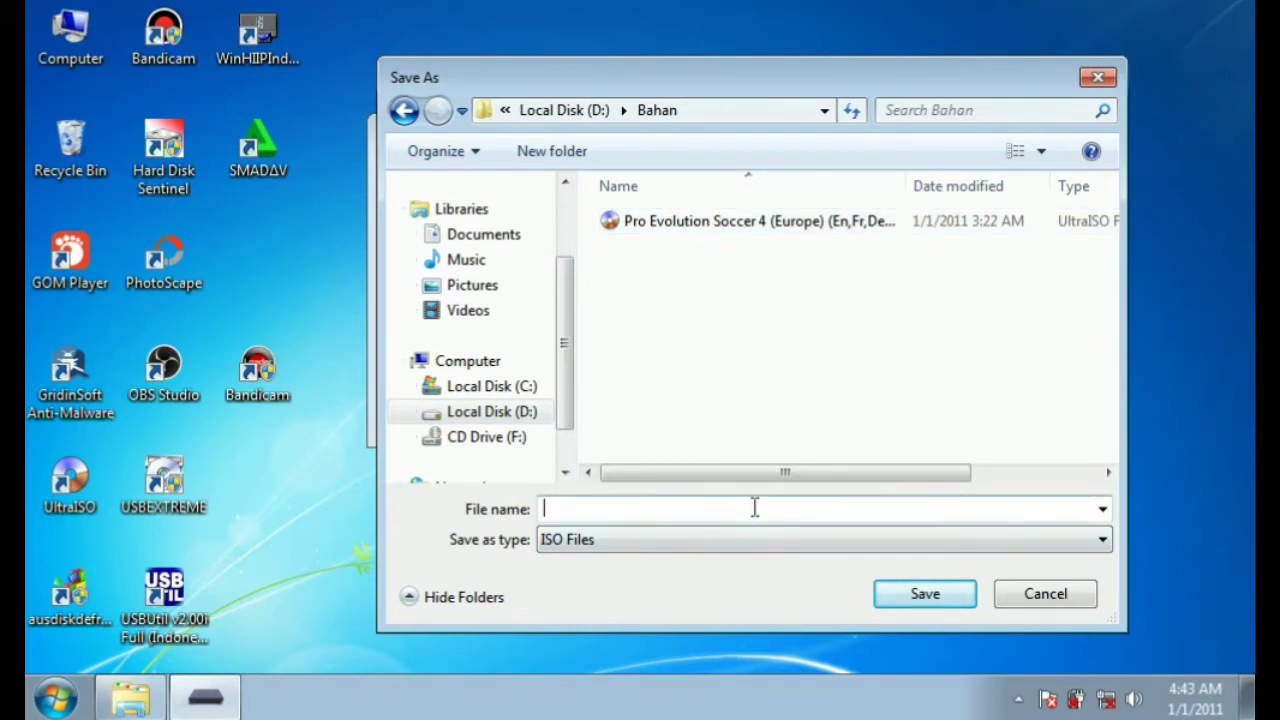
right_click(755, 508)
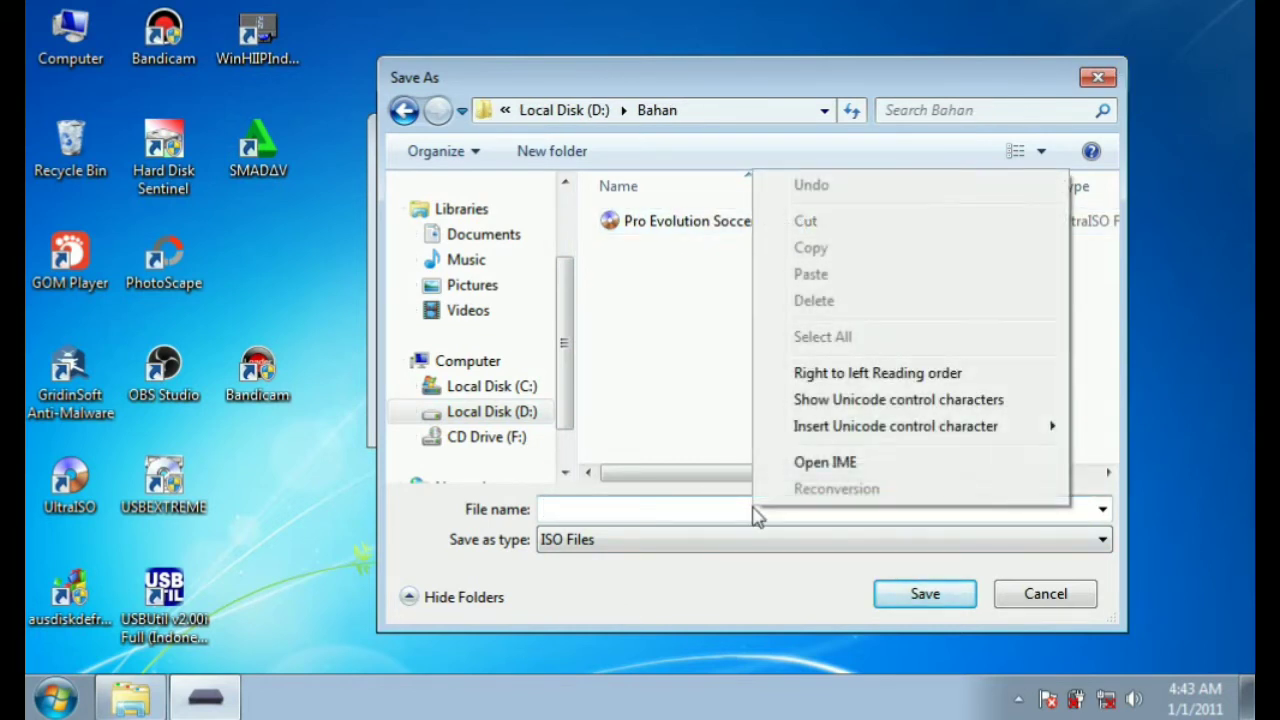
click(655, 514)
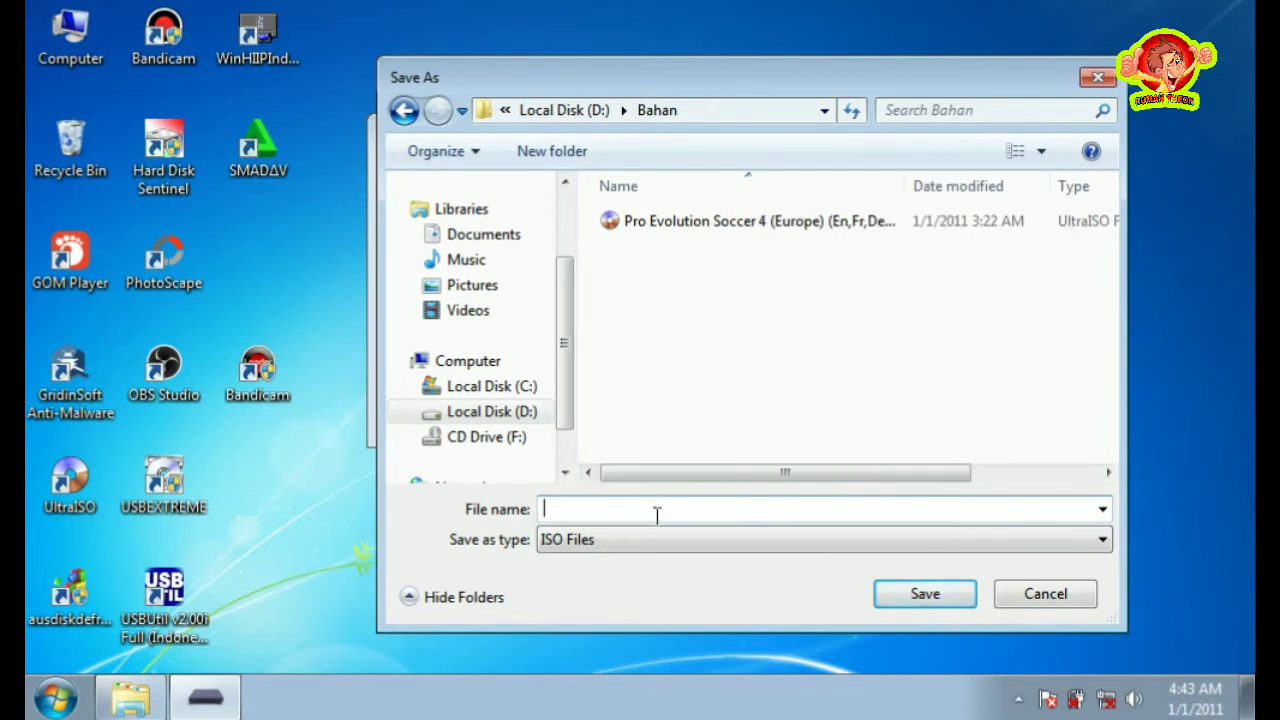
mouse_move(660, 80)
mouse_down()
mouse_move(691, 317)
mouse_move(670, 280)
mouse_move(660, 84)
mouse_up()
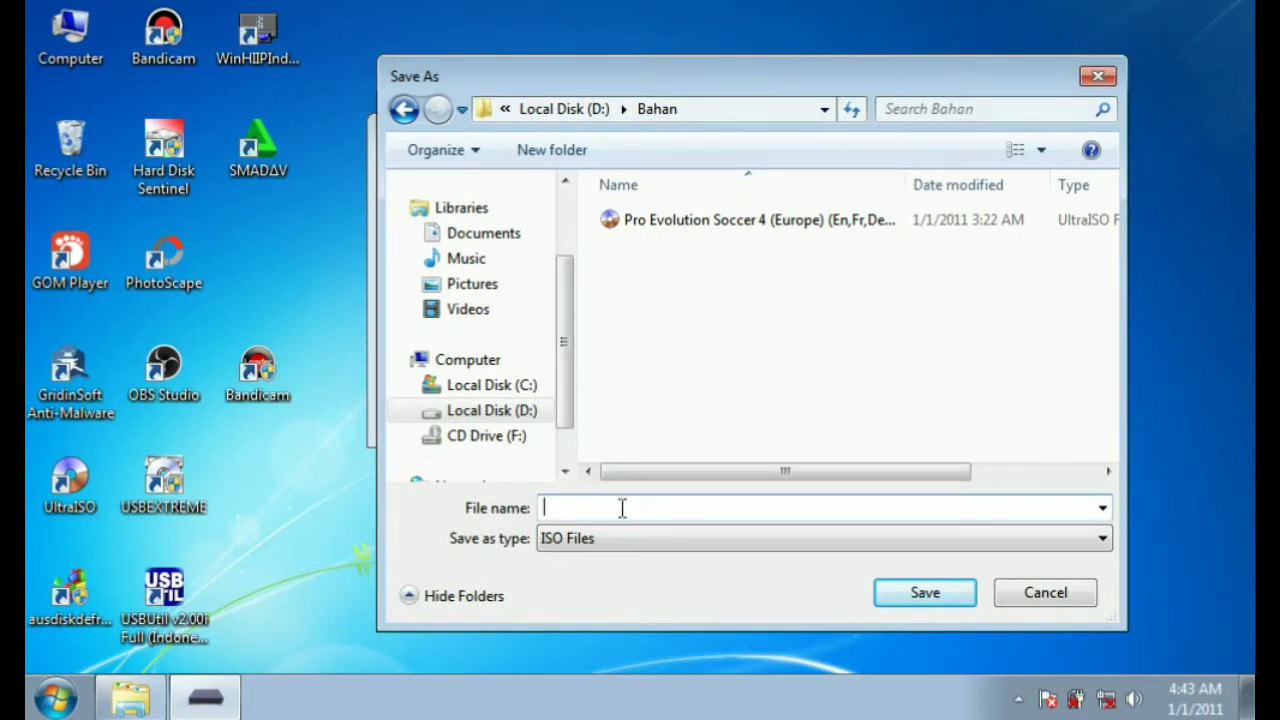
Name the output file AGE OF EMPIRE, keep the ISO Files type, and save the destination setting
text(AGE)
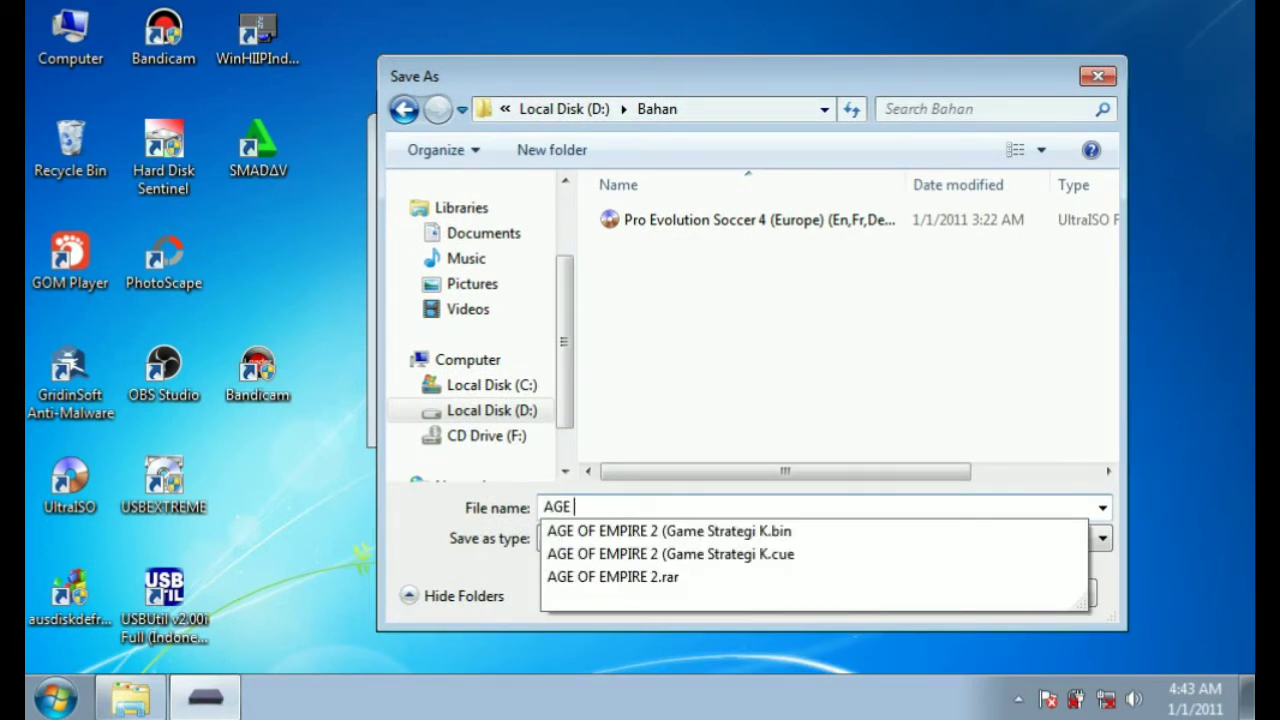
text( OF EM)
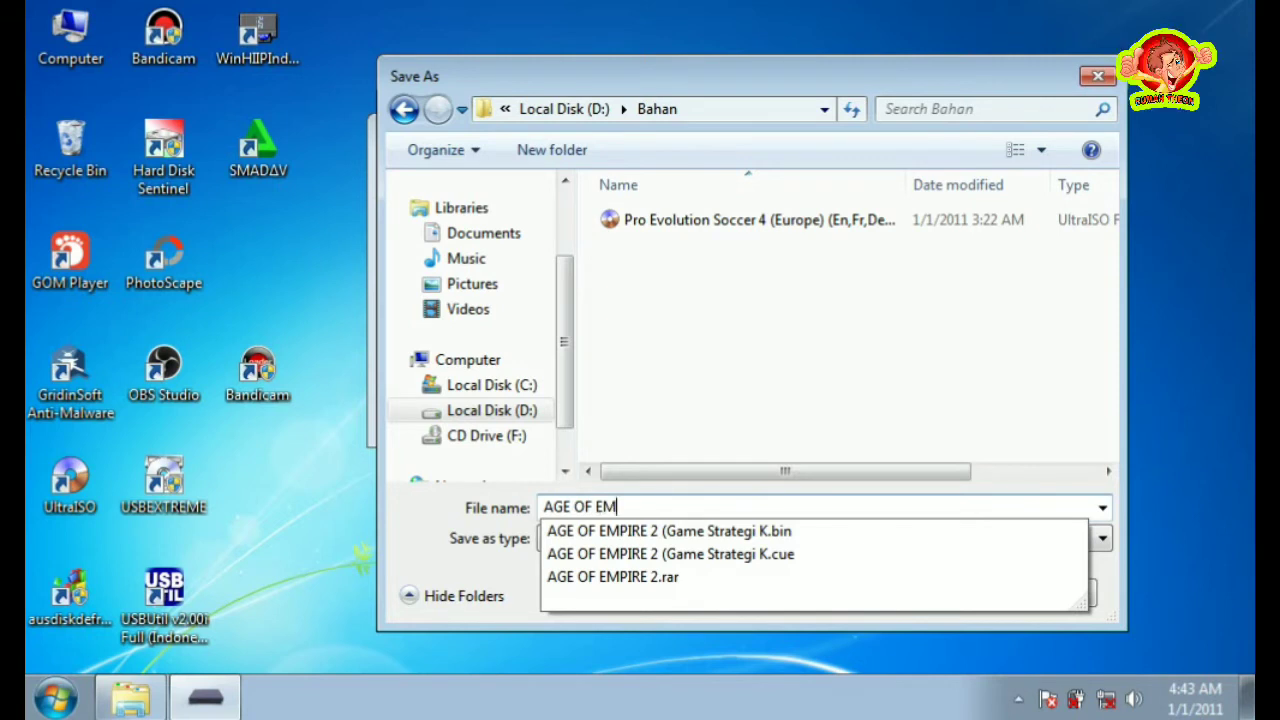
text(I)
key(BackSpace)
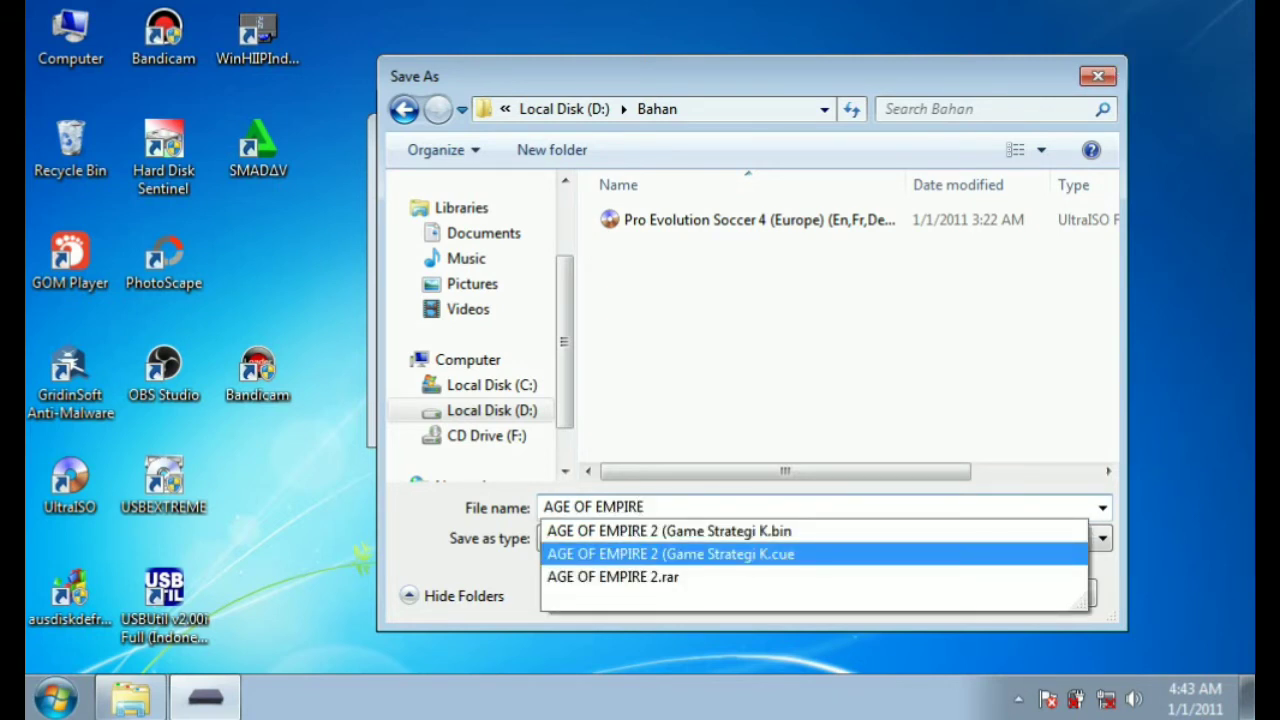
click(798, 428)
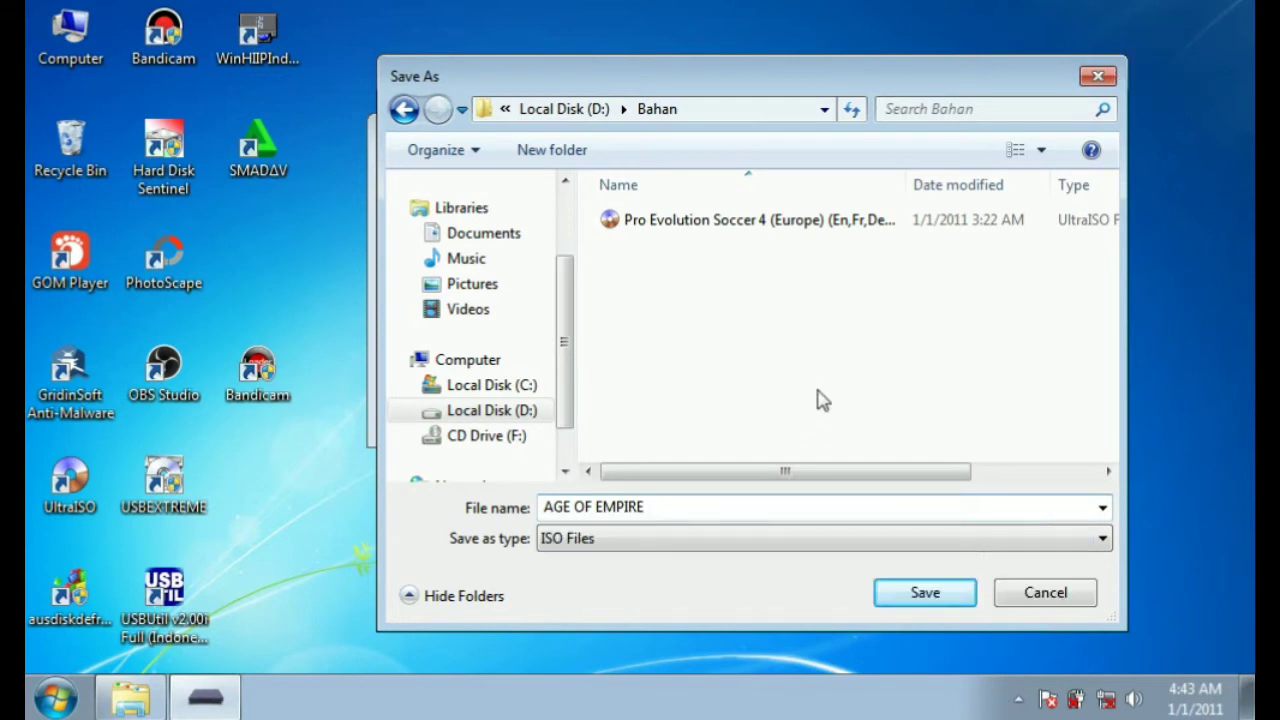
click(792, 540)
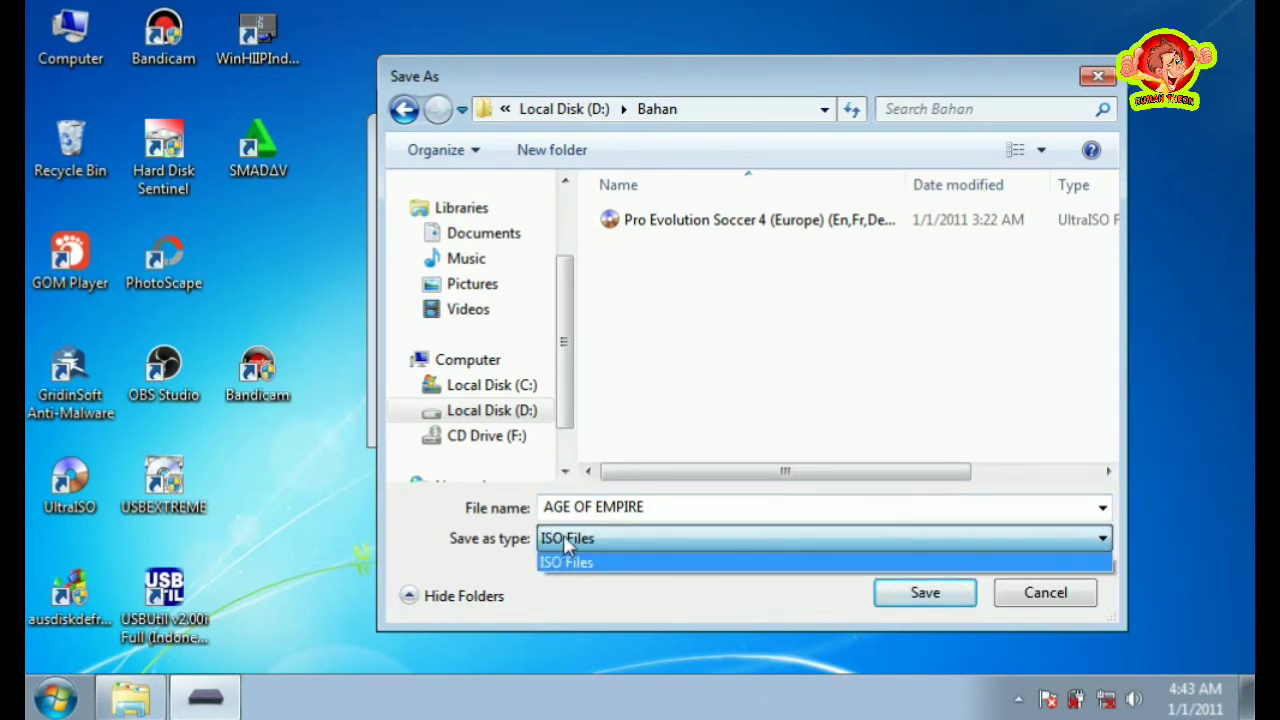
click(792, 554)
click(918, 598)
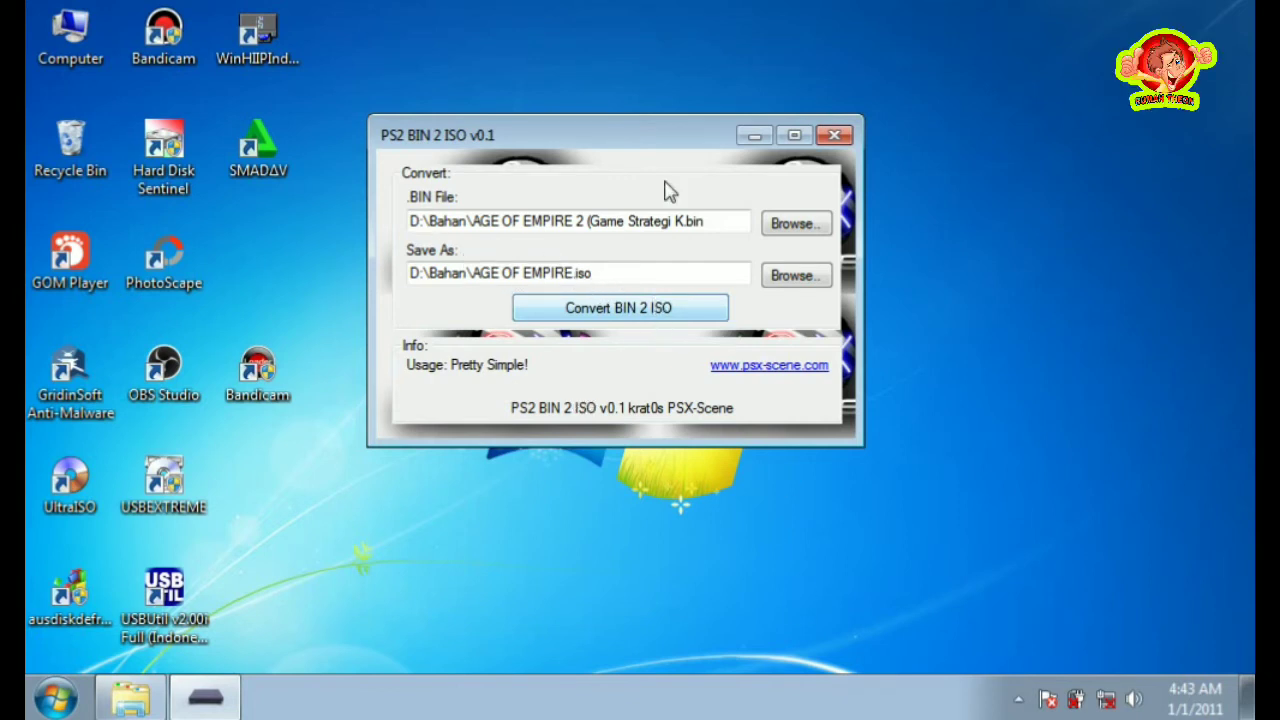
Run the BIN to ISO conversion, check the Bahan folder for the output file, and minimize the folder window
click(1112, 428)
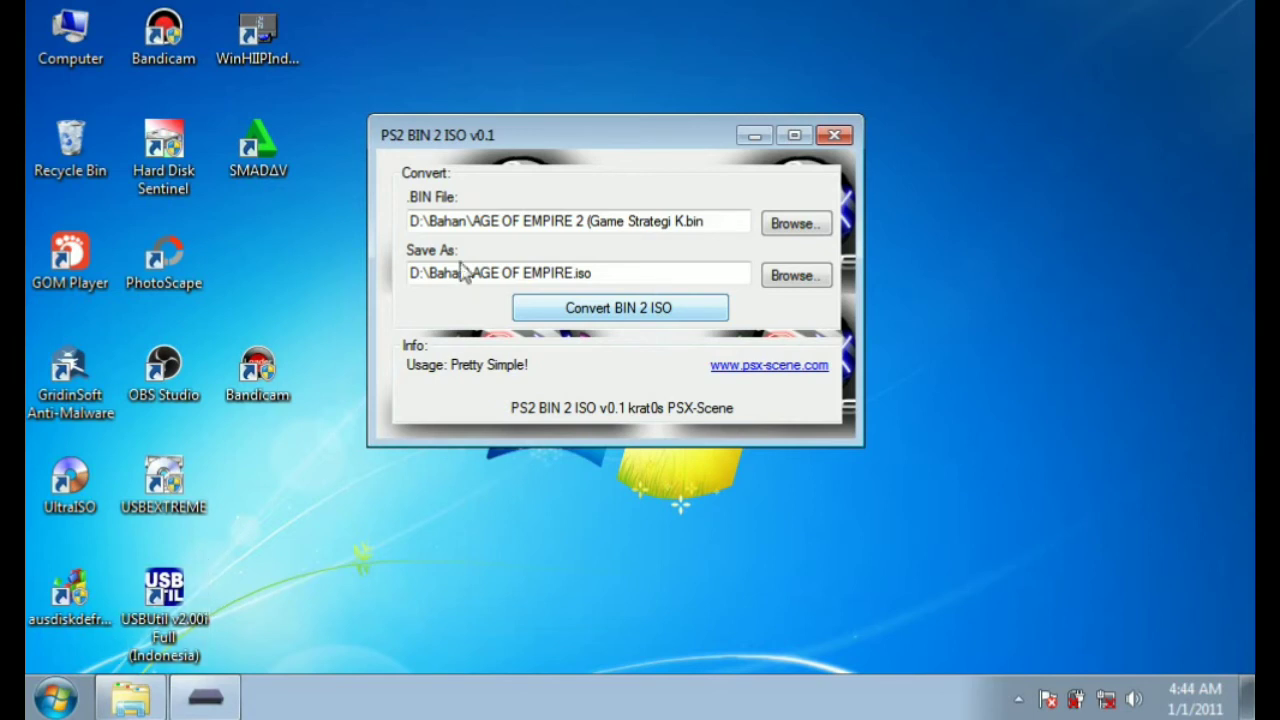
click(556, 140)
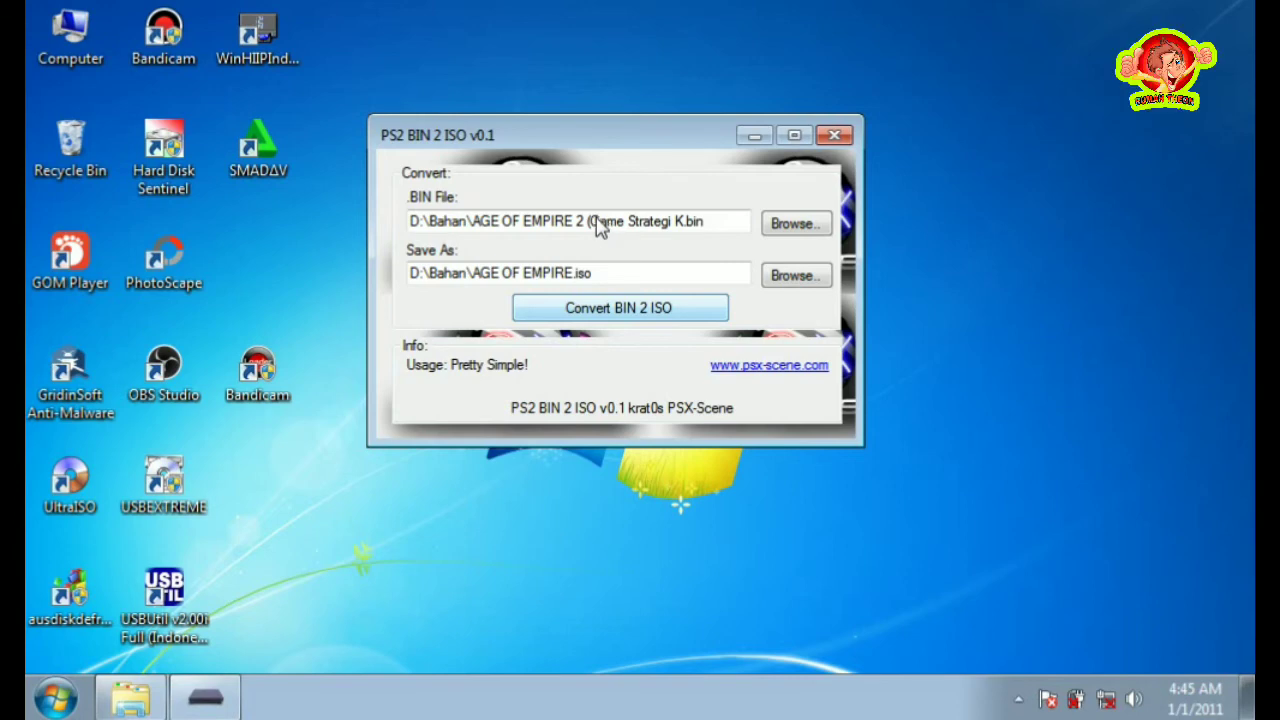
click(130, 698)
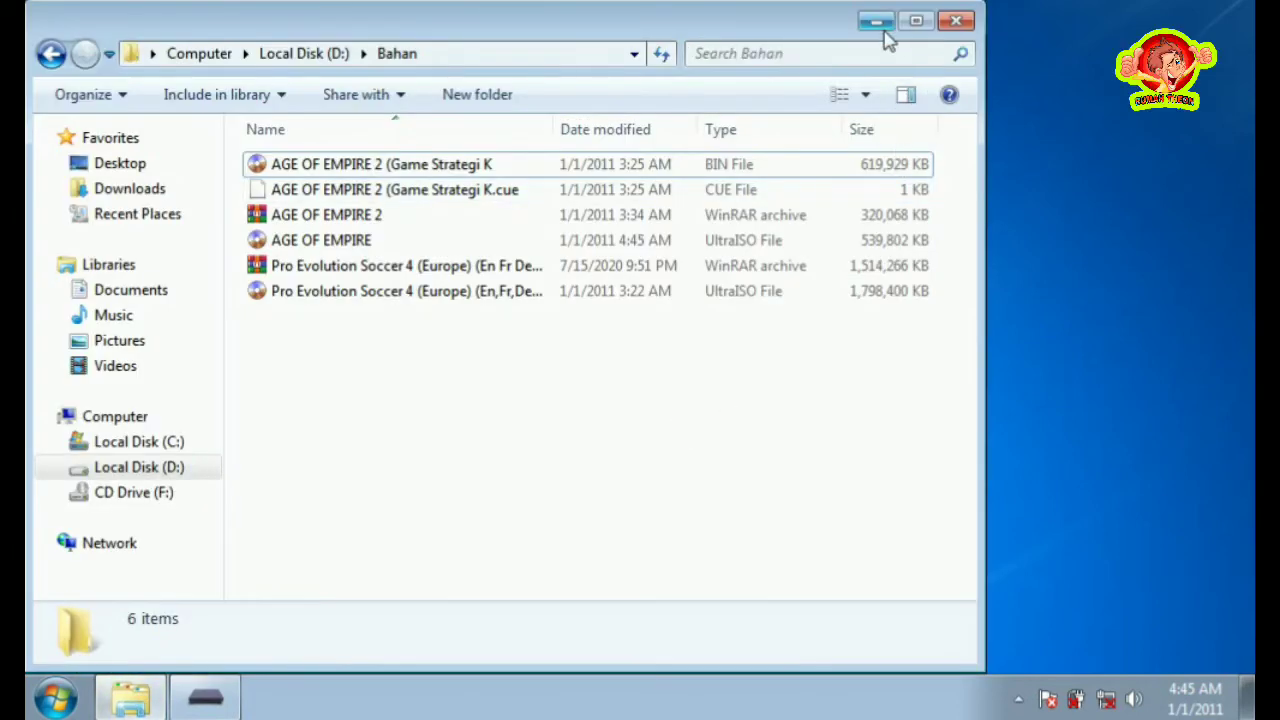
click(876, 20)
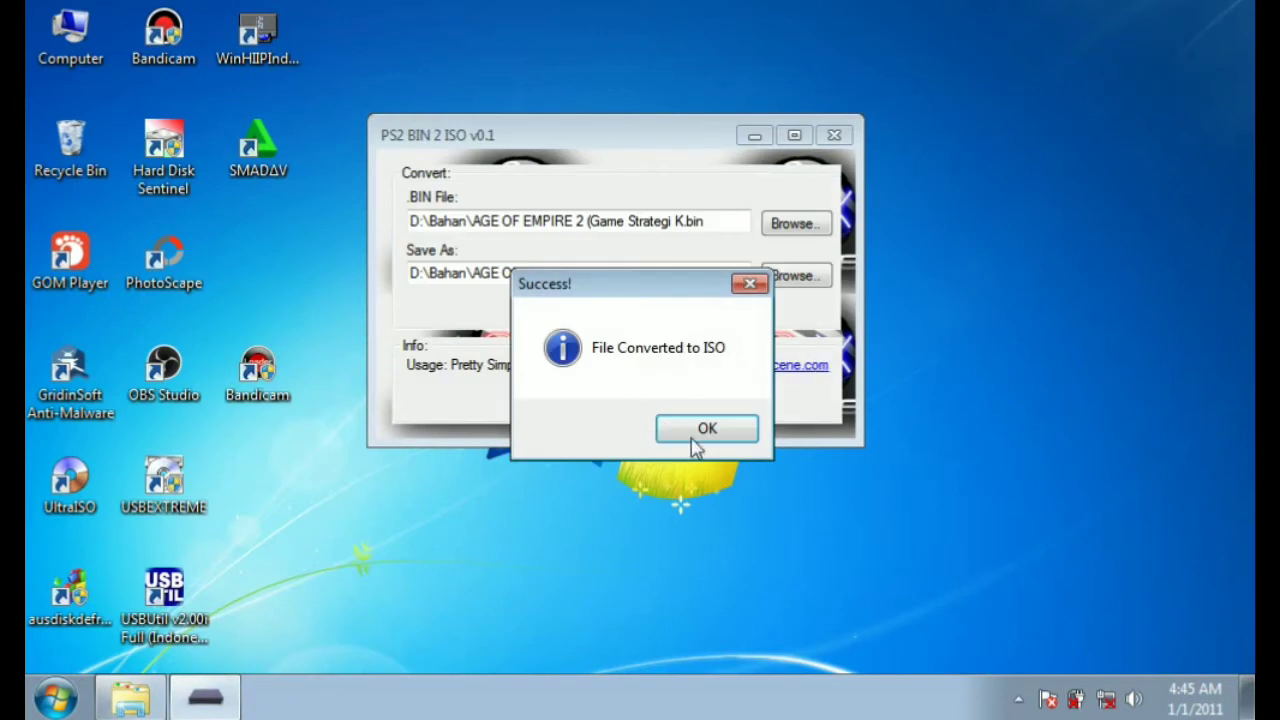
Move the conversion message aside, acknowledge it, and close PS2 BIN 2 ISO v0.1
drag(553, 287, 575, 162)
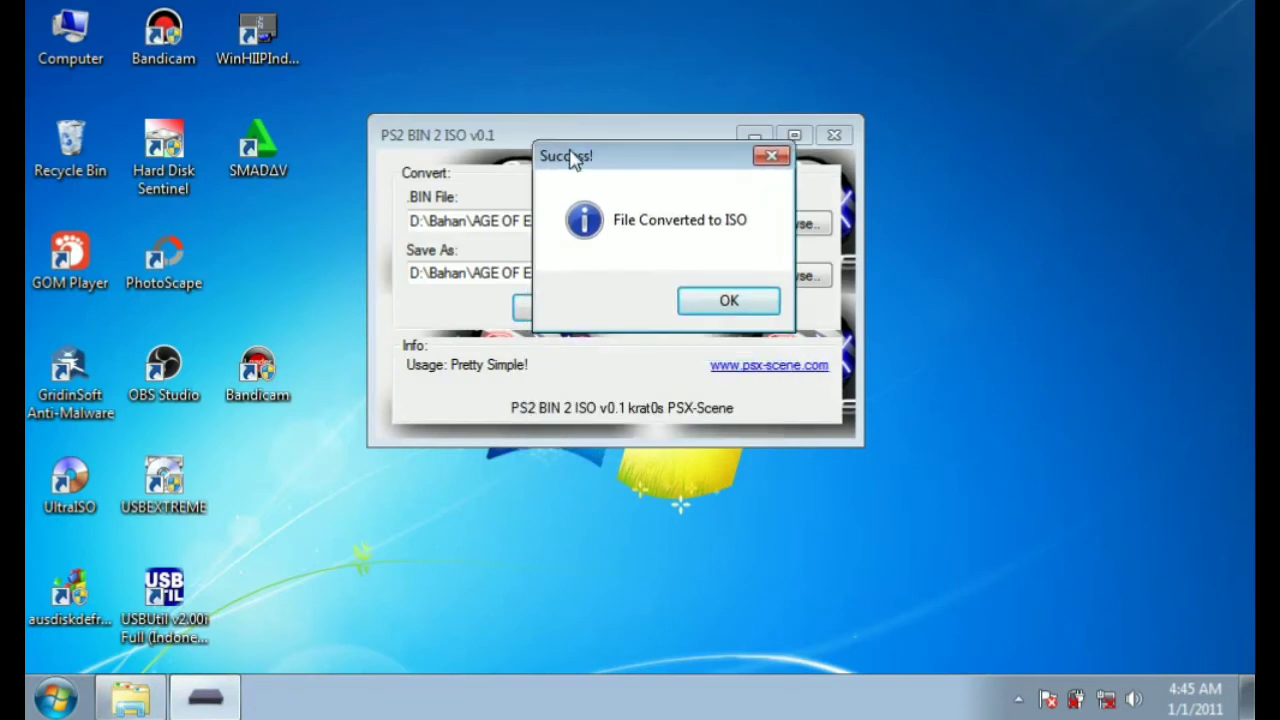
click(758, 314)
click(834, 134)
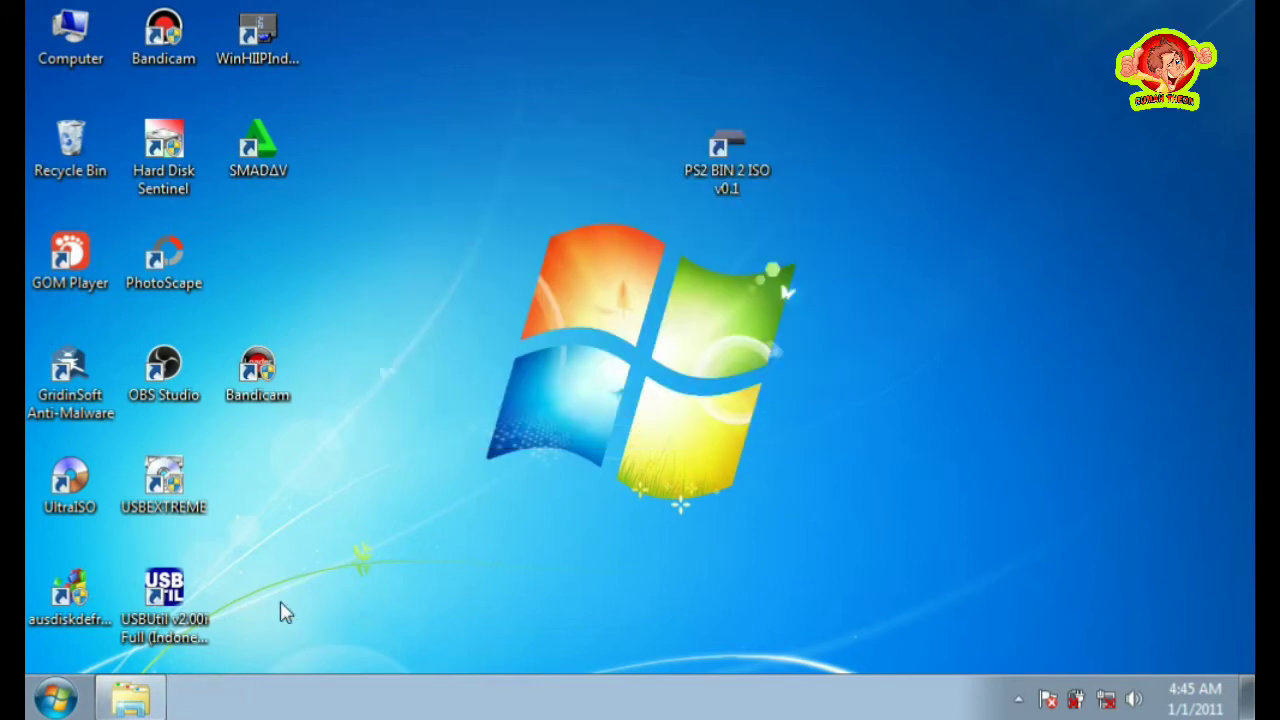
Check the size of the converted AGE OF EMPIRE ISO in the Bahan folder and close the folder window
click(131, 700)
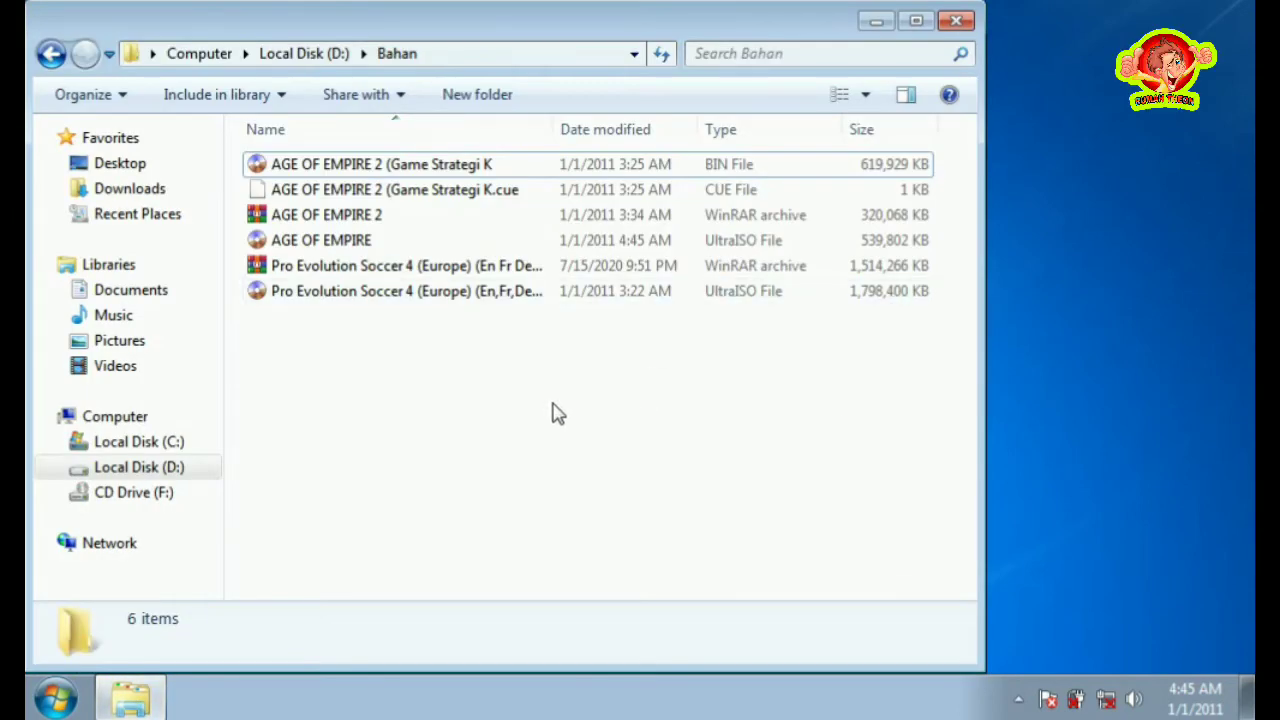
click(378, 245)
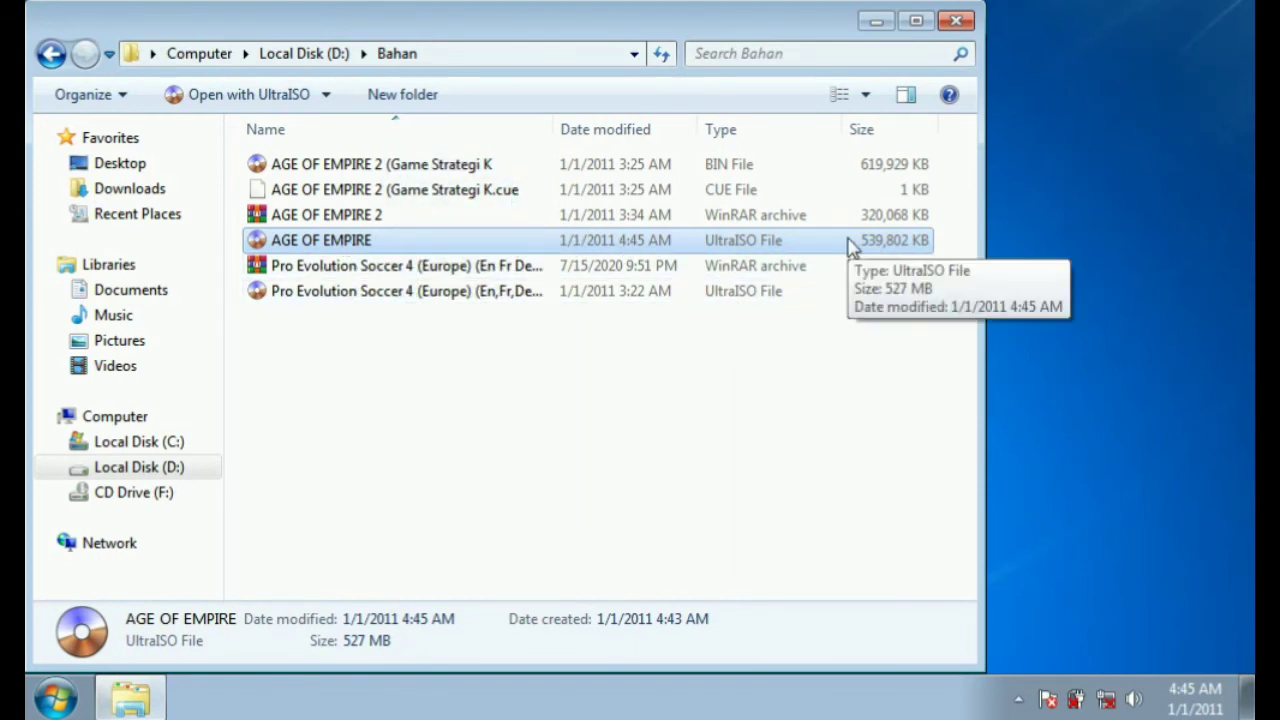
click(955, 21)
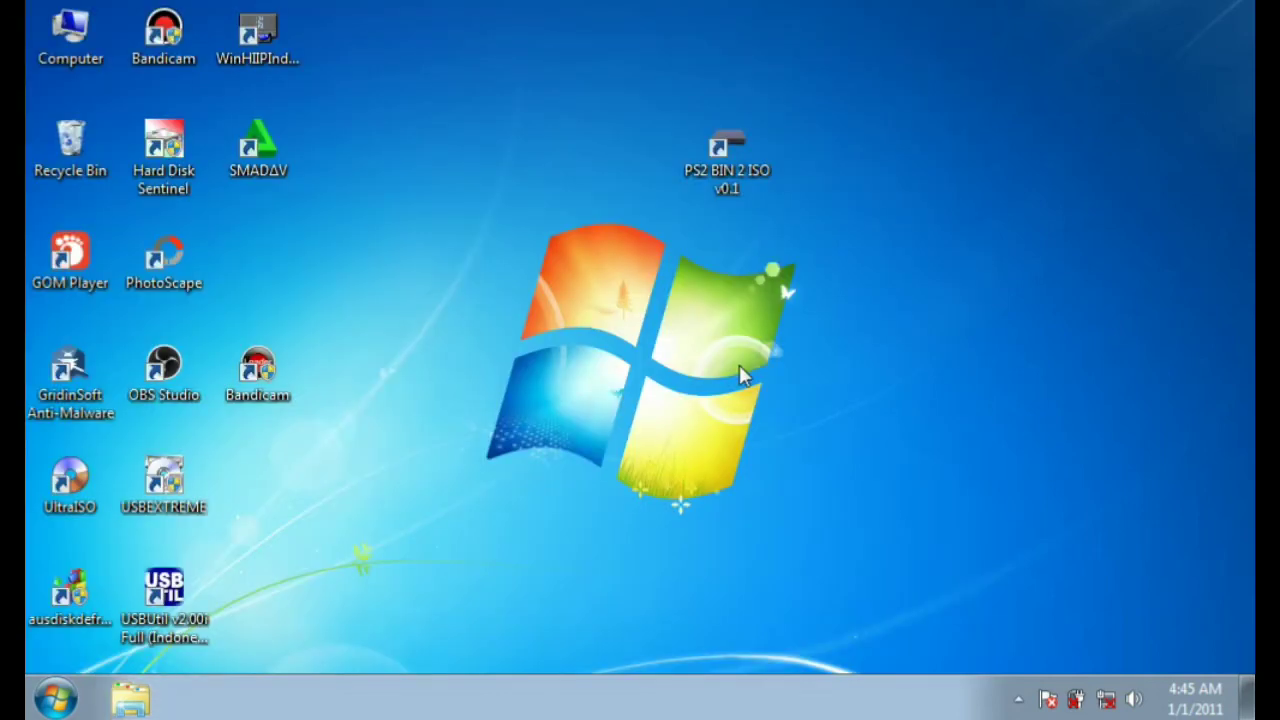
Move the PS2 BIN 2 ISO v0.1 desktop shortcut into the free slot below SMADAV
drag(729, 187, 595, 232)
drag(291, 280, 291, 282)
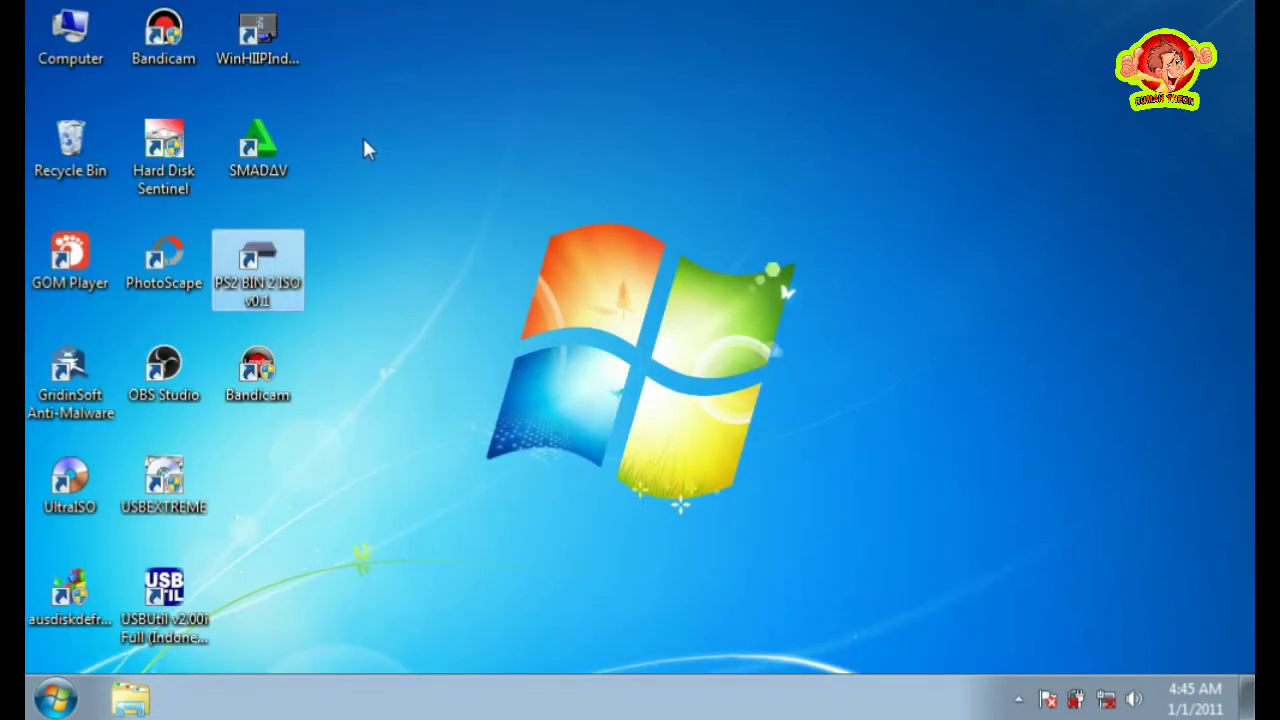
click(364, 303)
Launch USBUtil v2.00 from the desktop, dismiss the donation notice, and open the form for loading a game from ISO
double_click(197, 594)
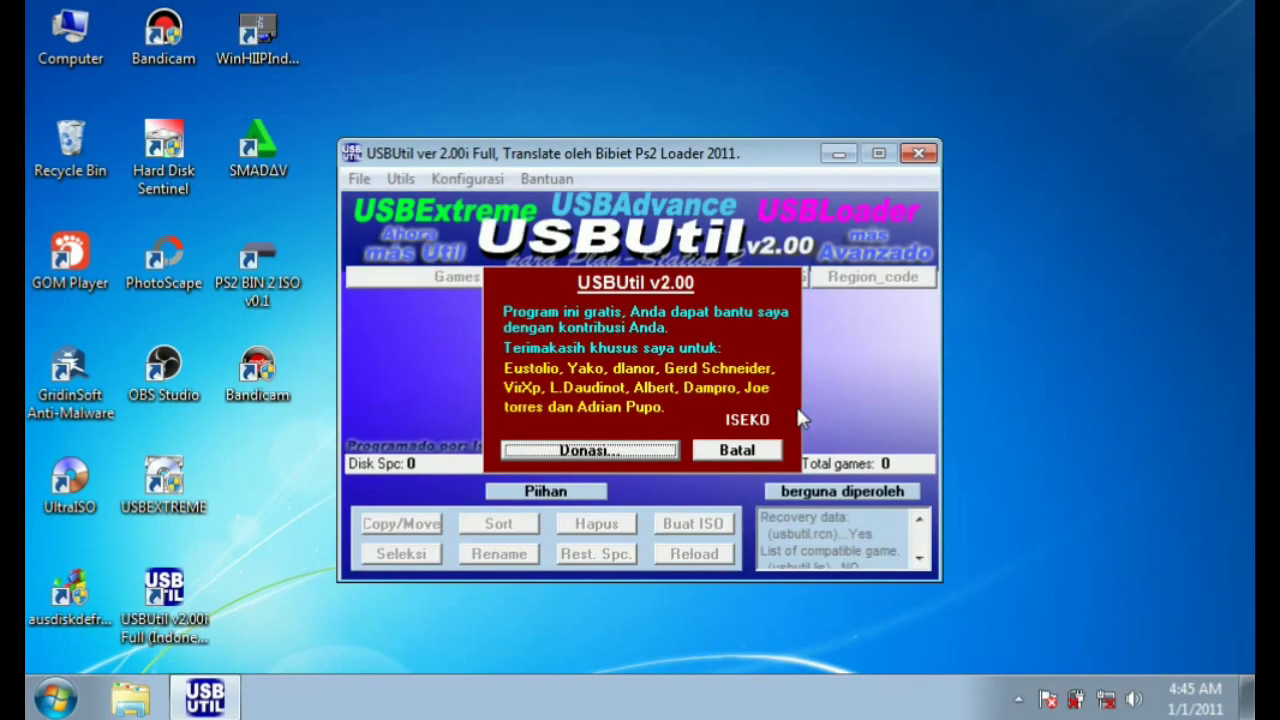
click(737, 450)
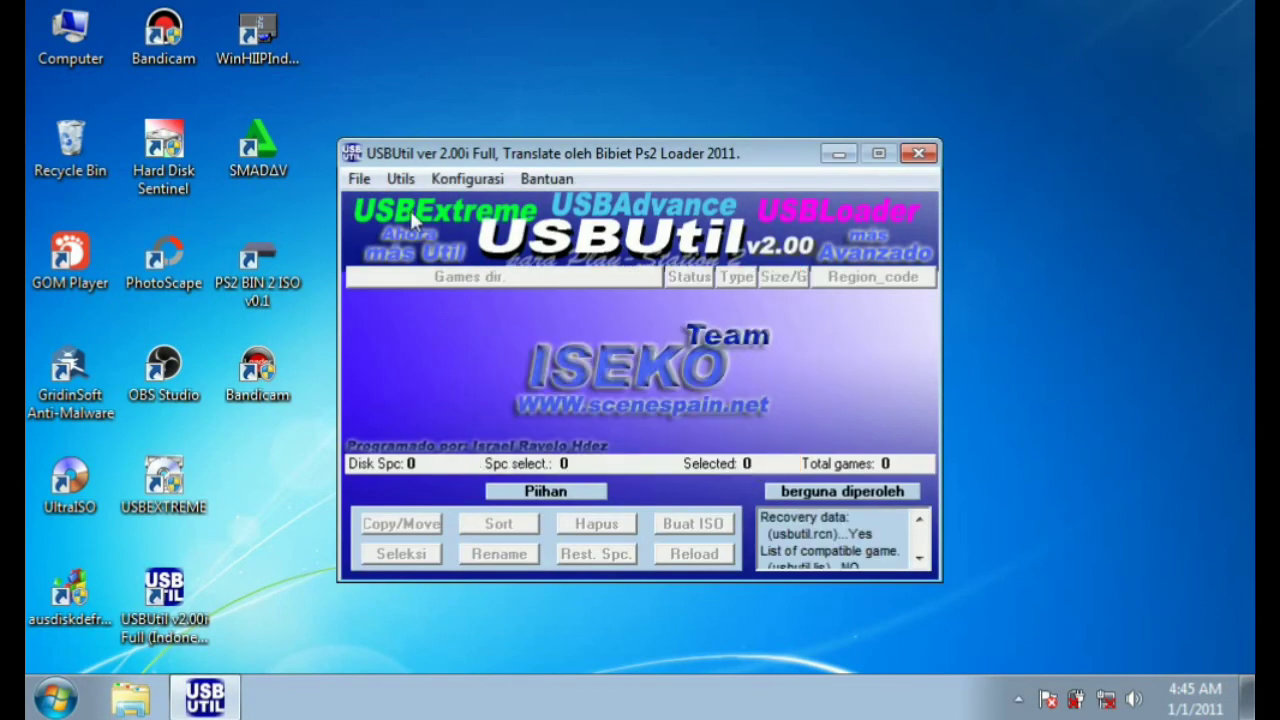
click(359, 179)
click(463, 284)
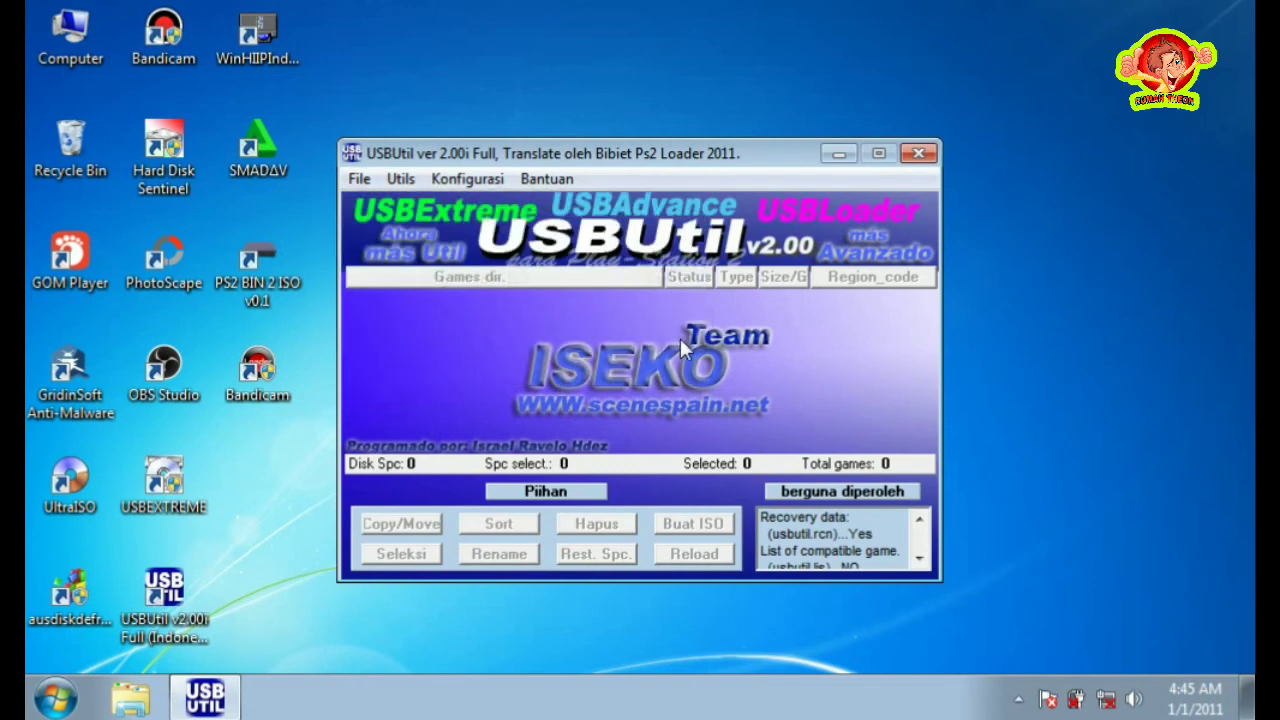
Set D:\Bahan as the source folder and select AGE OF EMPIRE.iso among the ISOs to transform
double_click(497, 314)
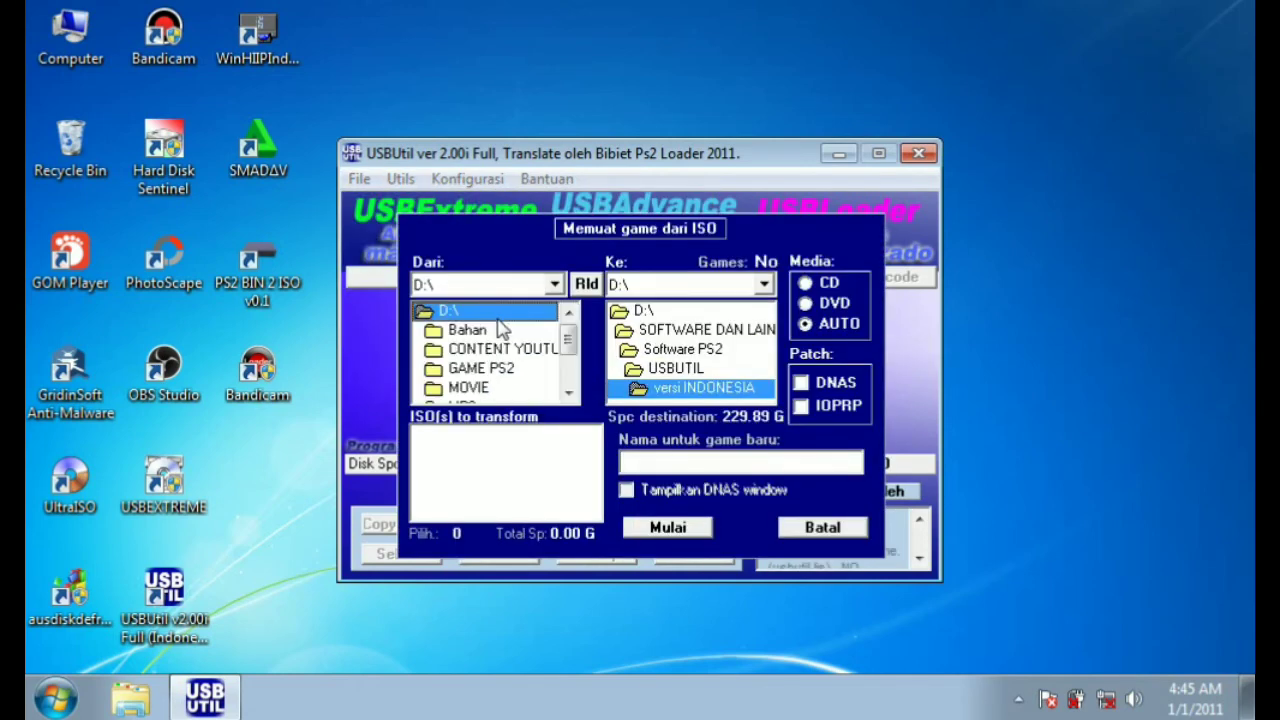
double_click(500, 332)
click(512, 450)
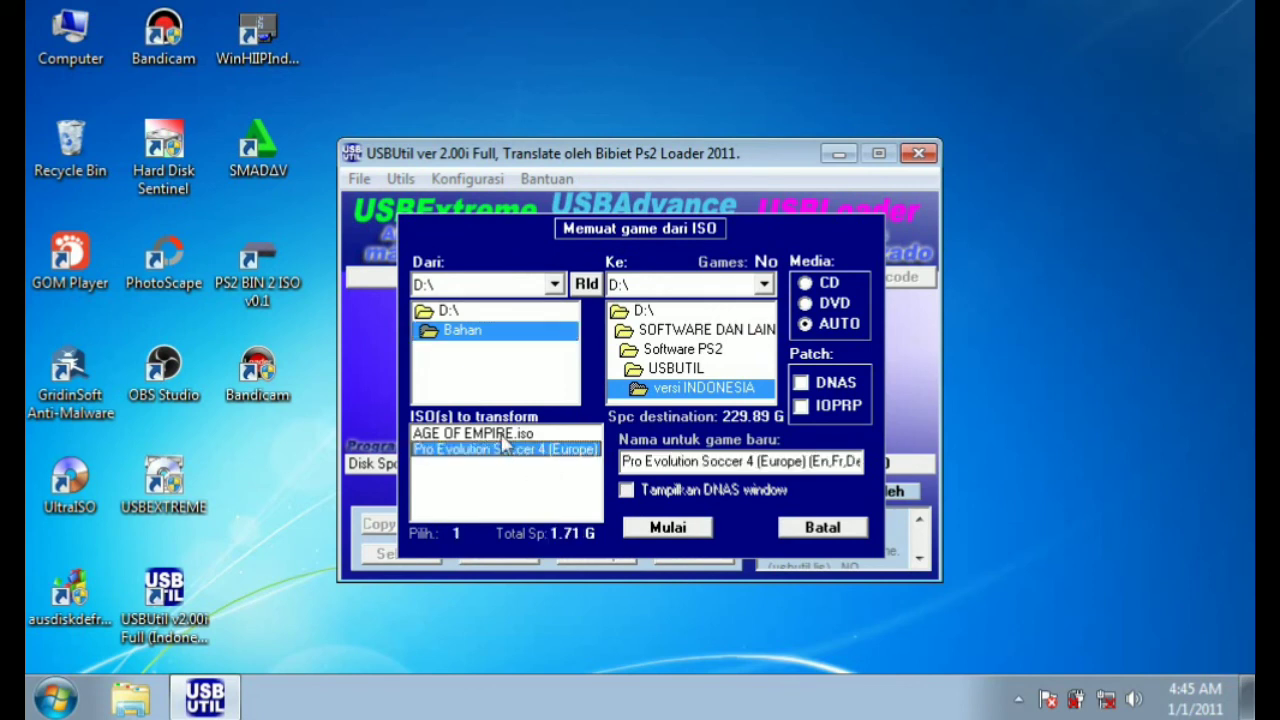
key(Up)
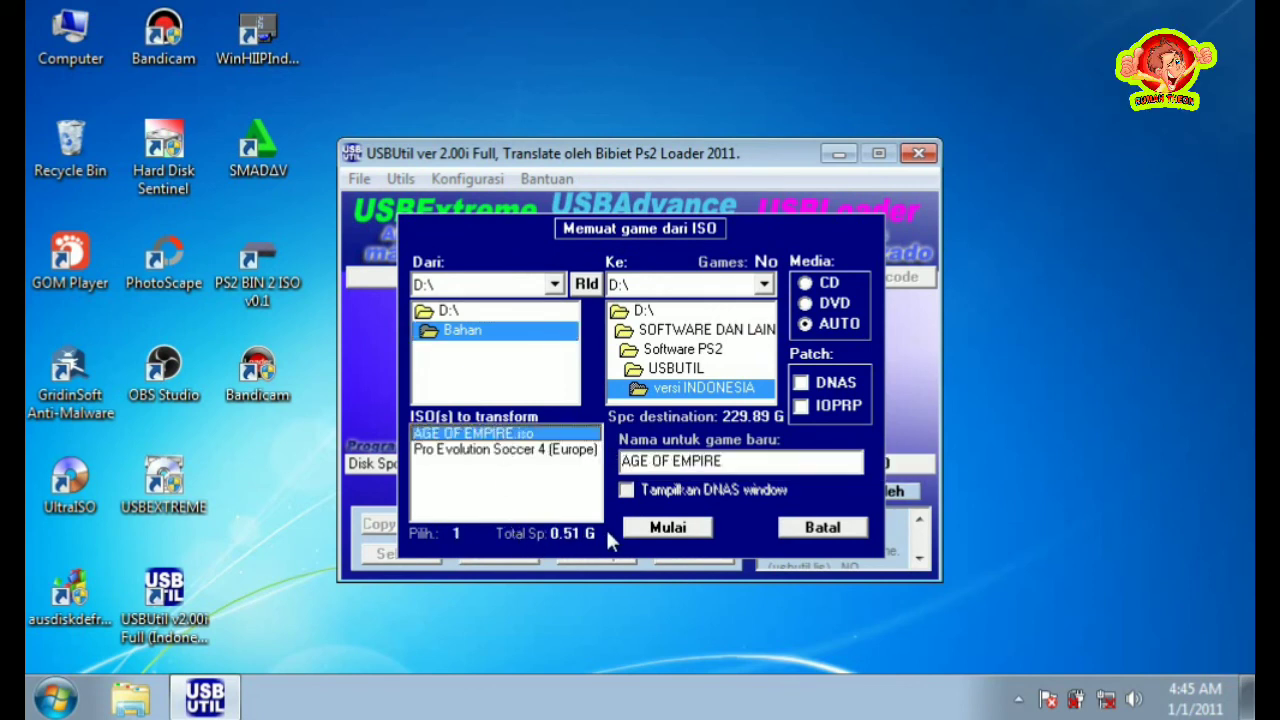
Compare the sizes of AGE OF EMPIRE.iso and the Pro Evolution Soccer 4 ISO by selecting them alternately
click(476, 450)
key(Up)
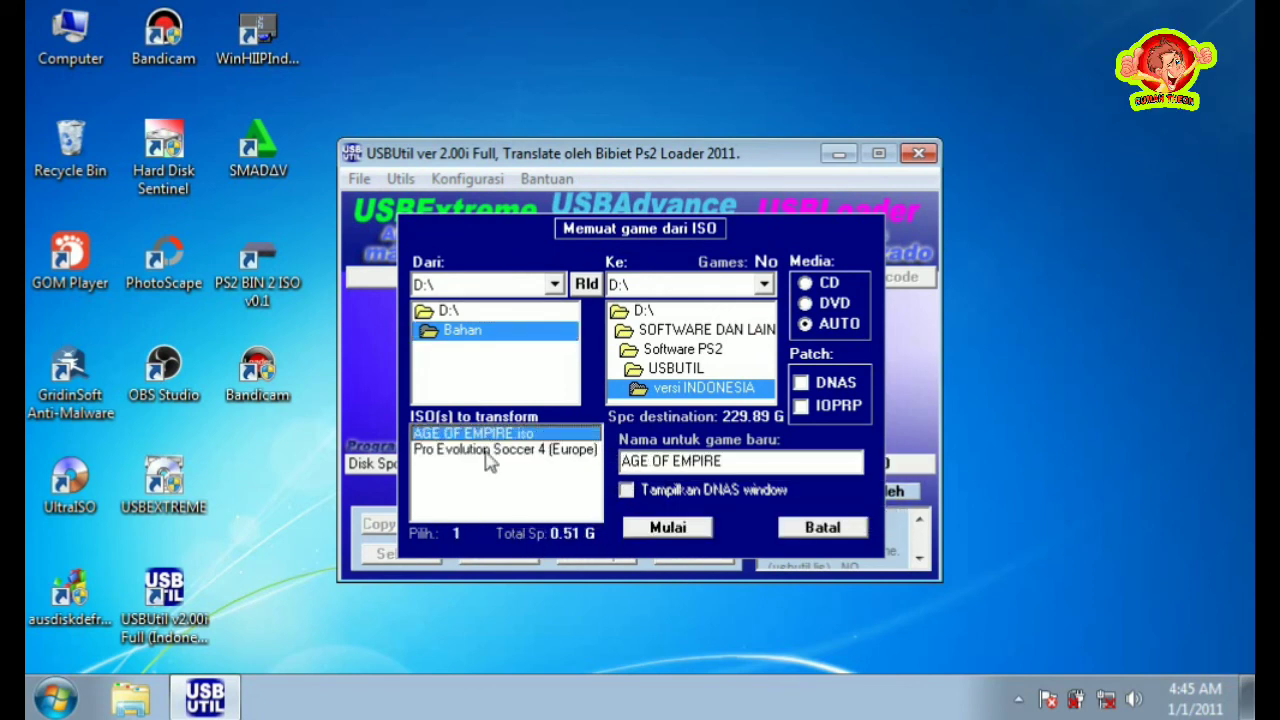
click(544, 453)
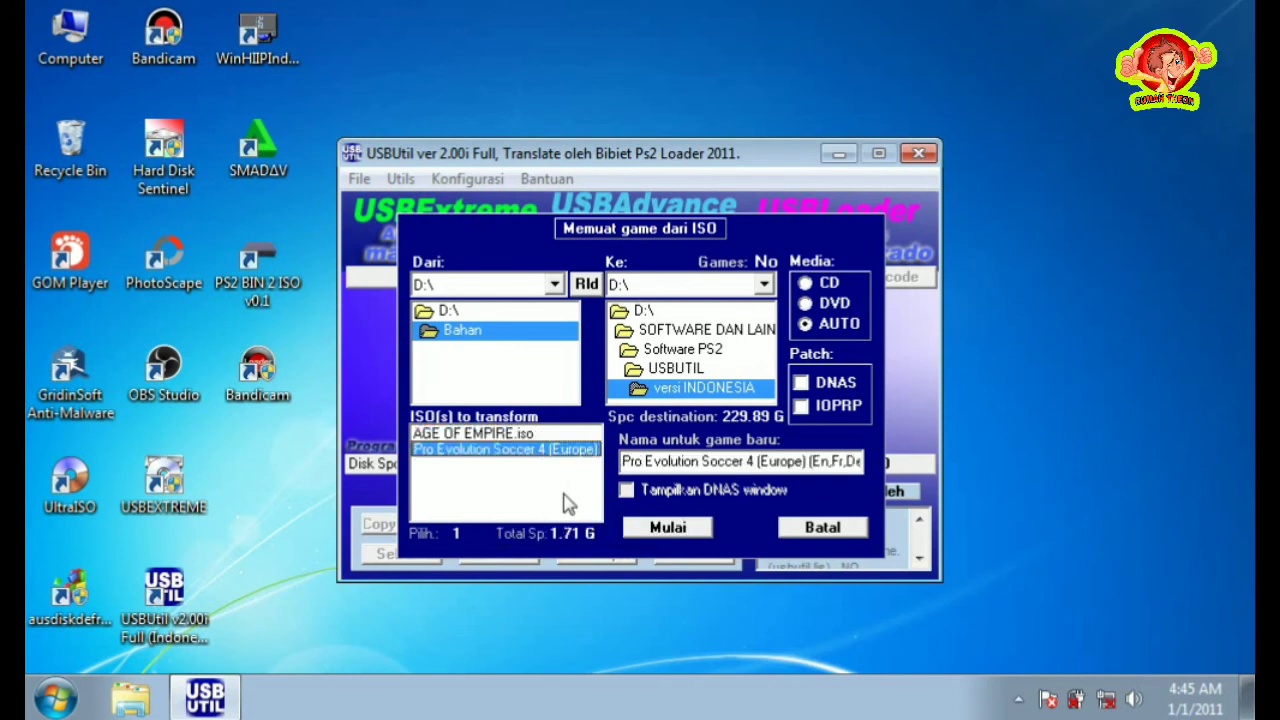
click(537, 434)
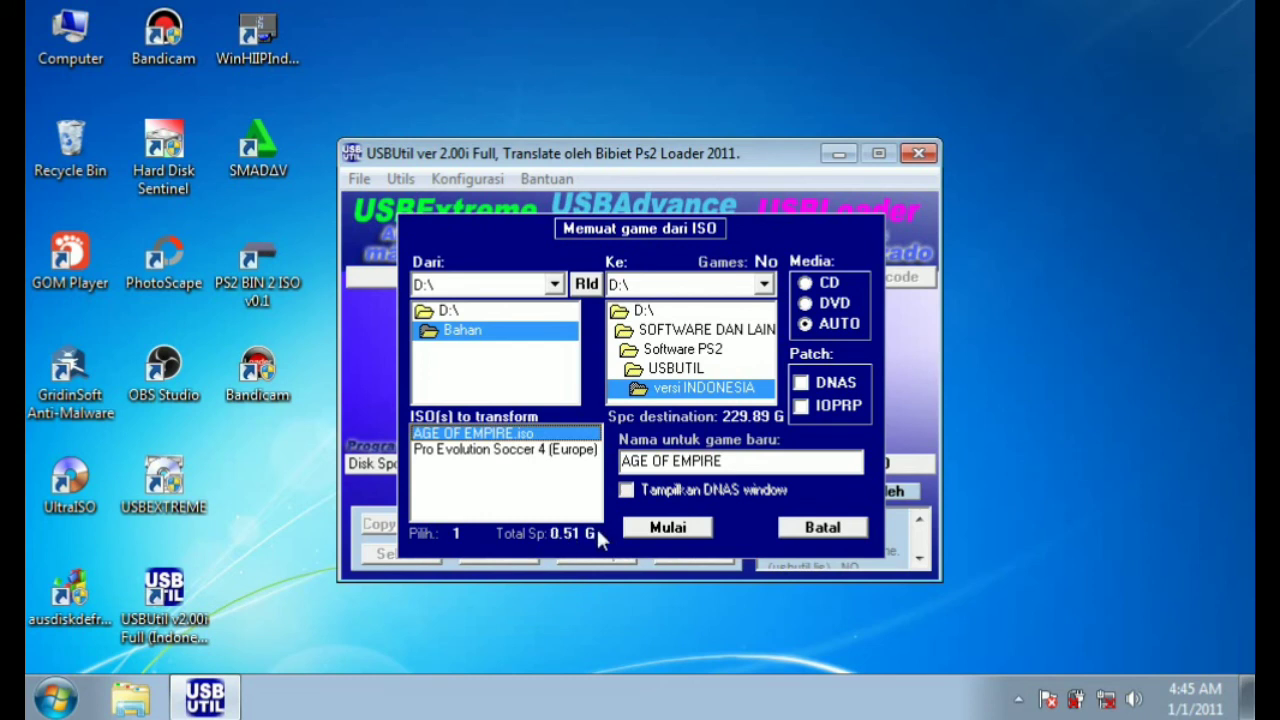
click(508, 449)
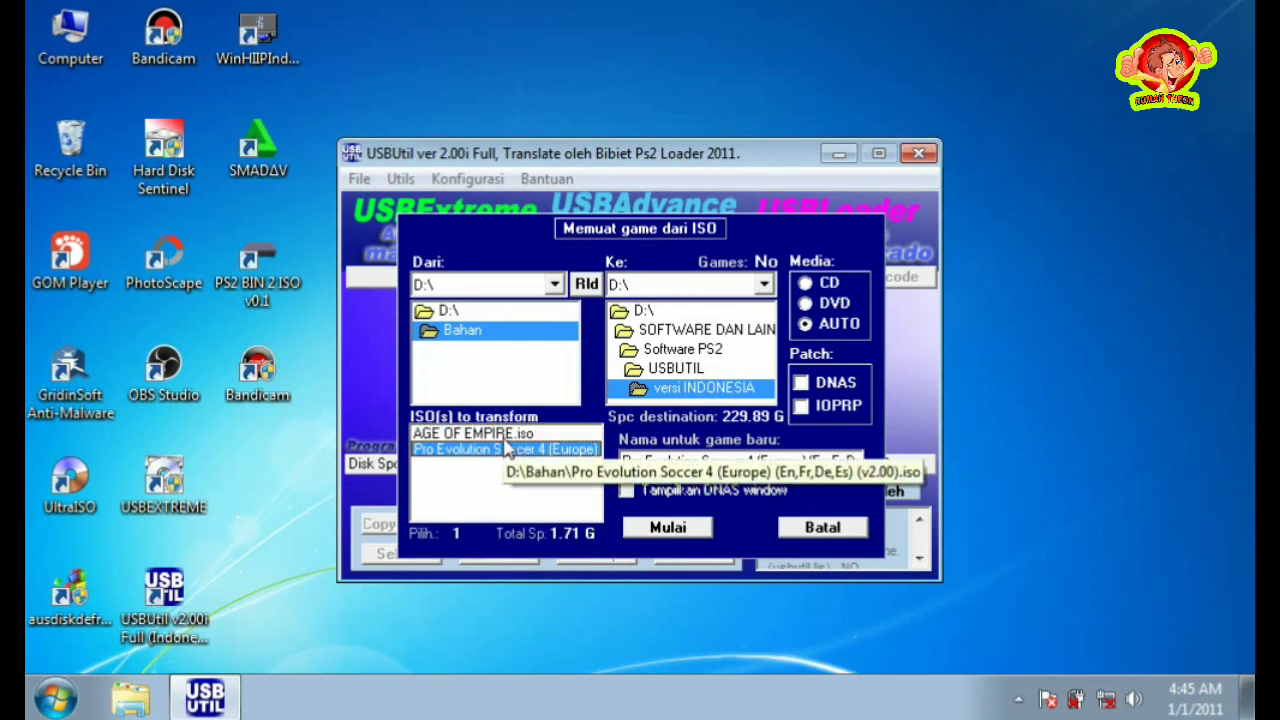
key(Up)
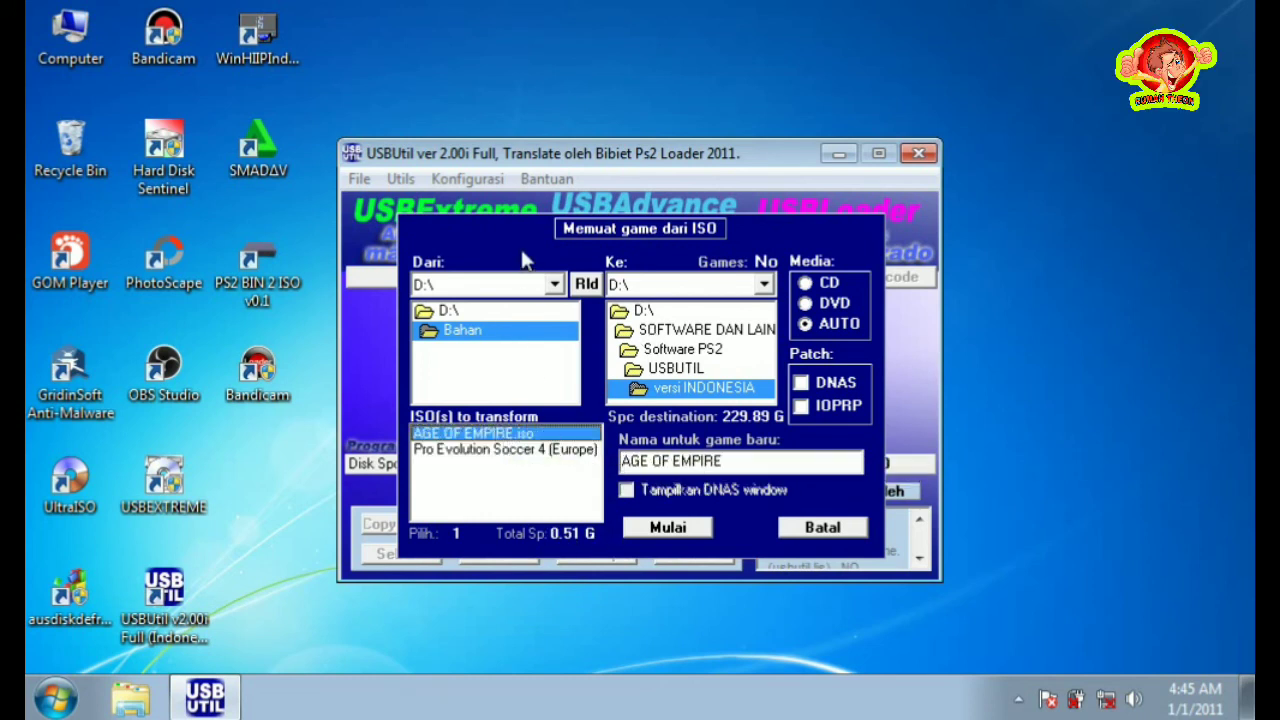
Cancel loading the game from ISO, close USBUtil, and dismiss the Program Compatibility Assistant
click(825, 528)
click(918, 153)
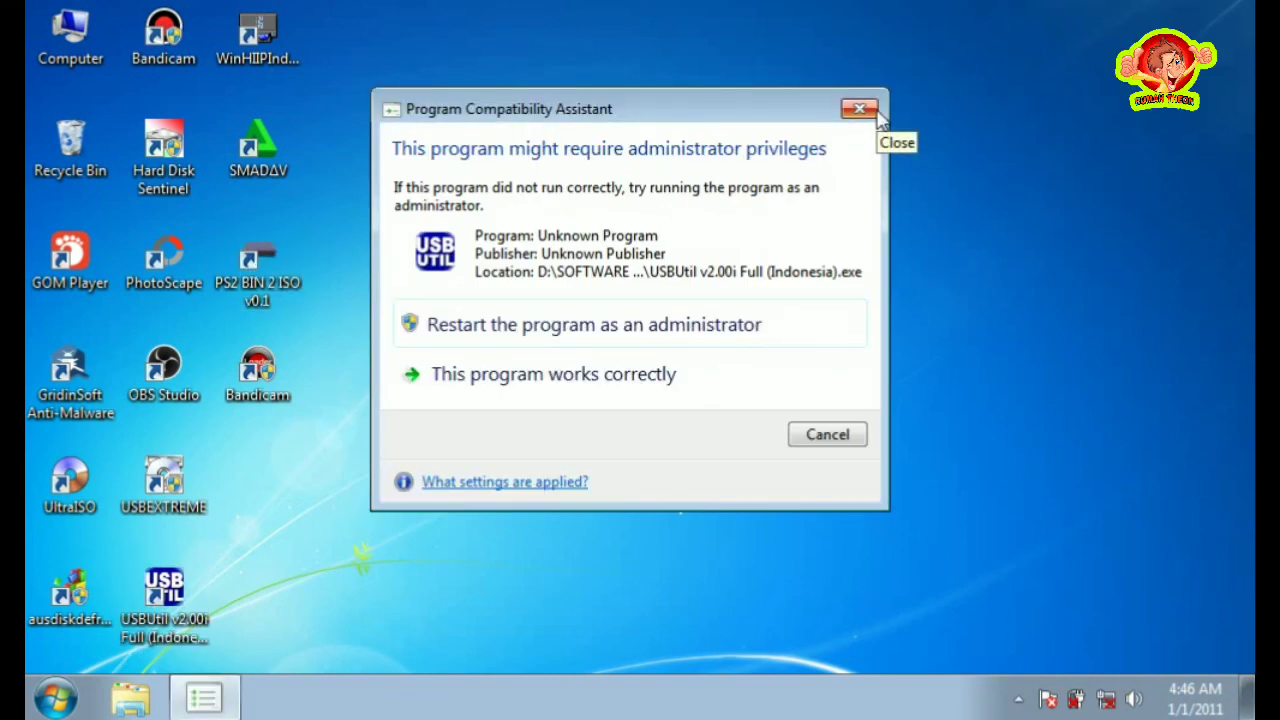
click(859, 109)
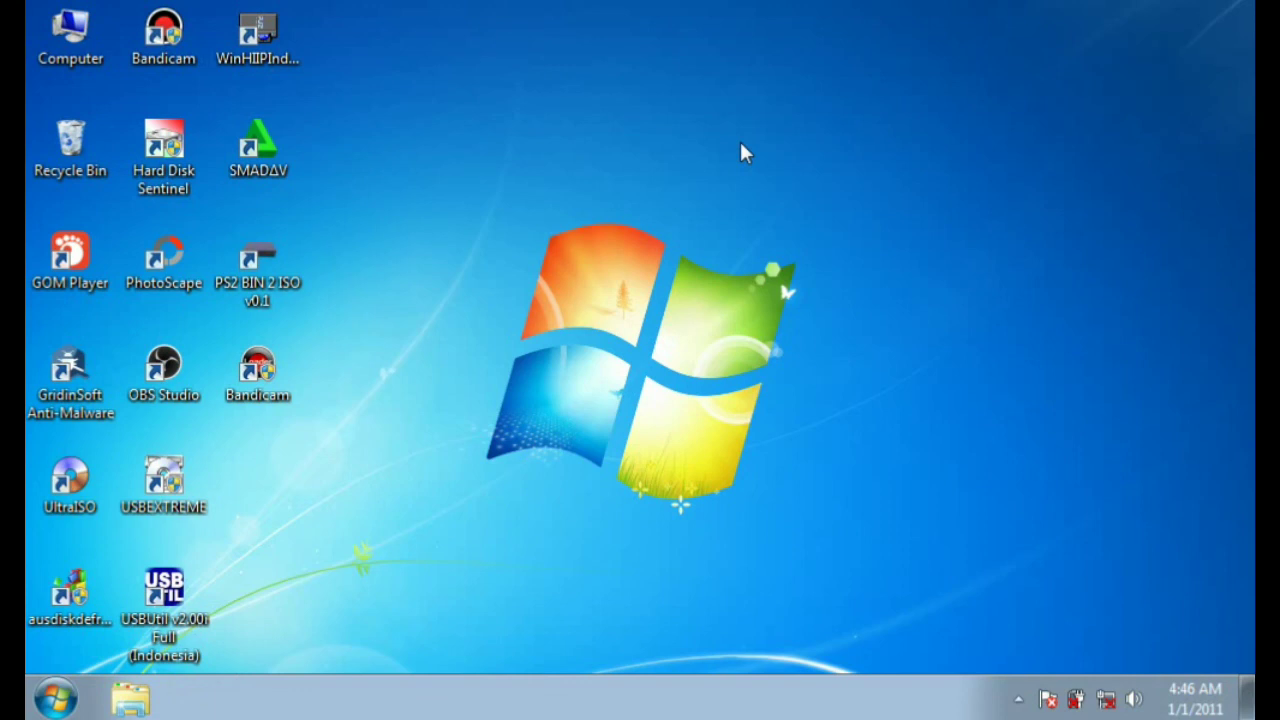